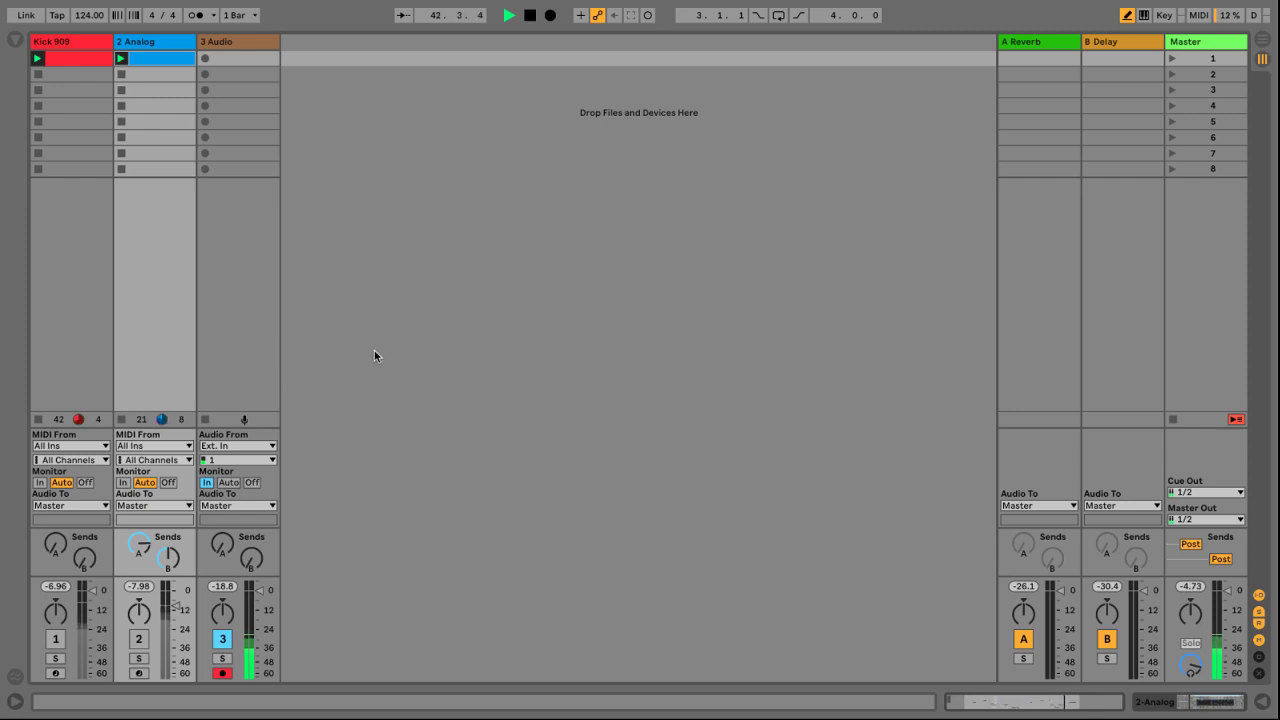
Activate the Analog track so its clip is heard with the kick, and stop playback after listening
click(140, 639)
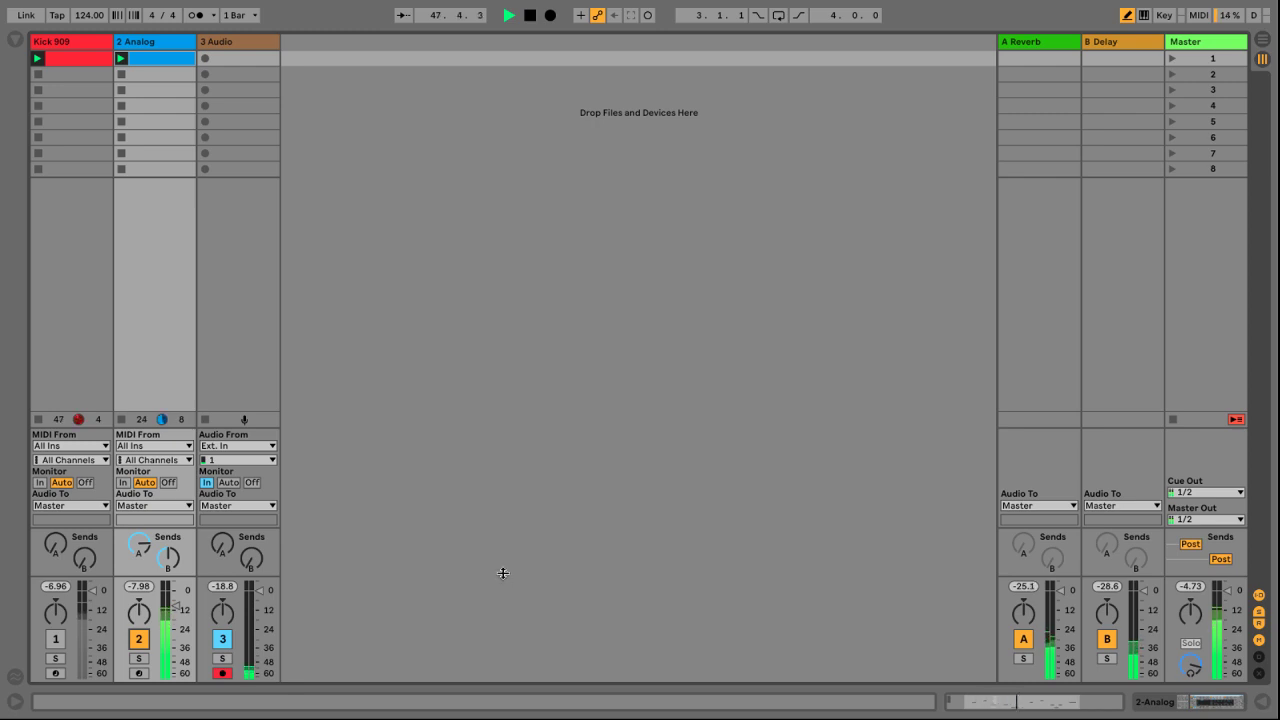
key(space)
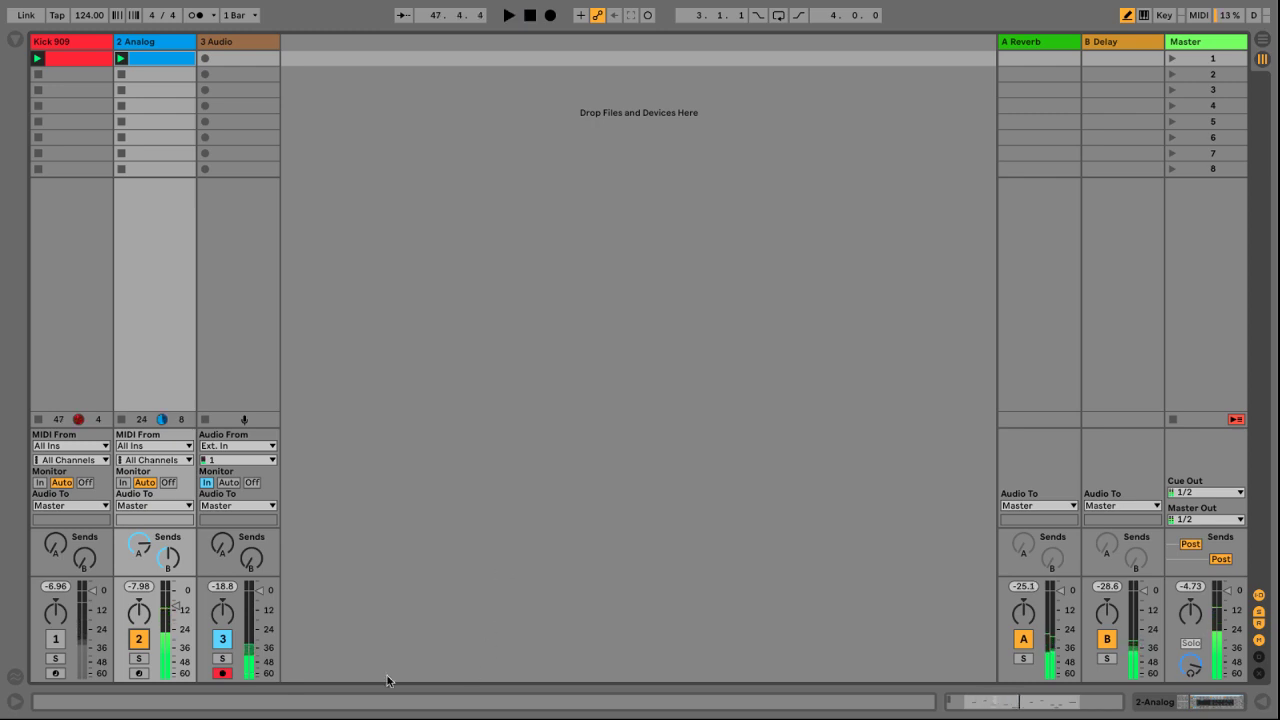
Show the Analog track's devices and add the Redux audio effect after the Analog instrument
click(146, 44)
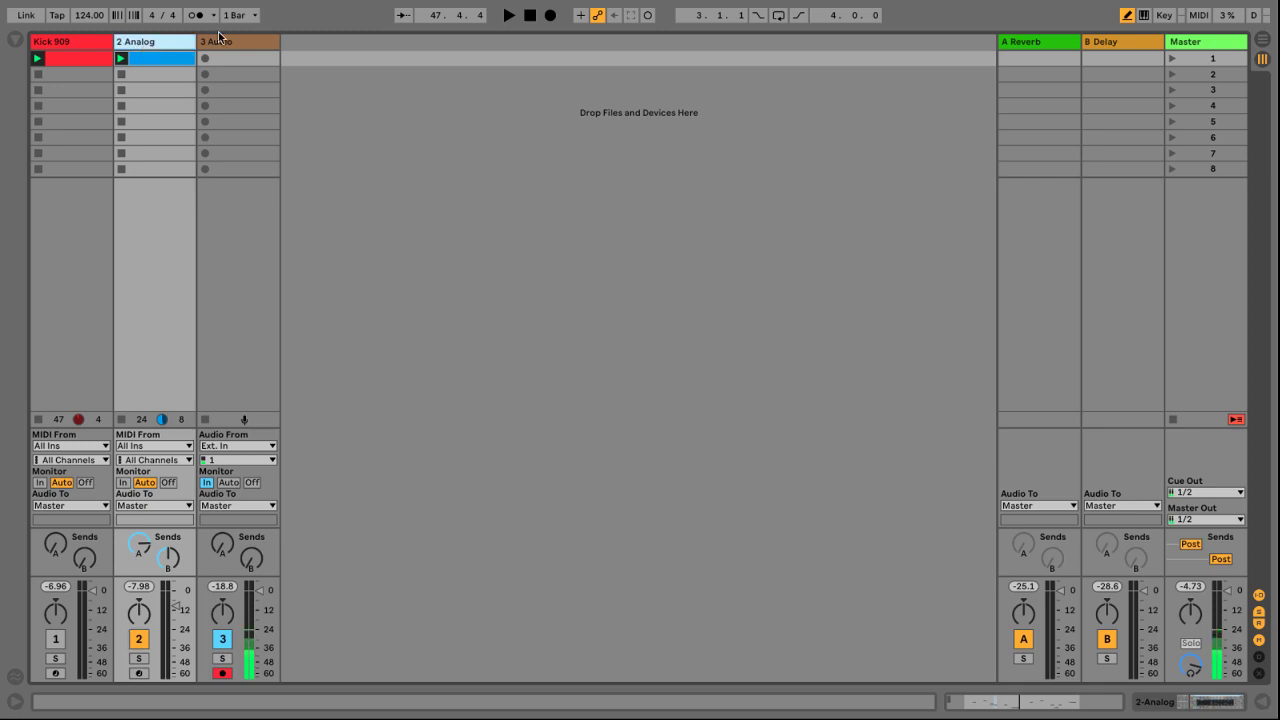
double_click(157, 43)
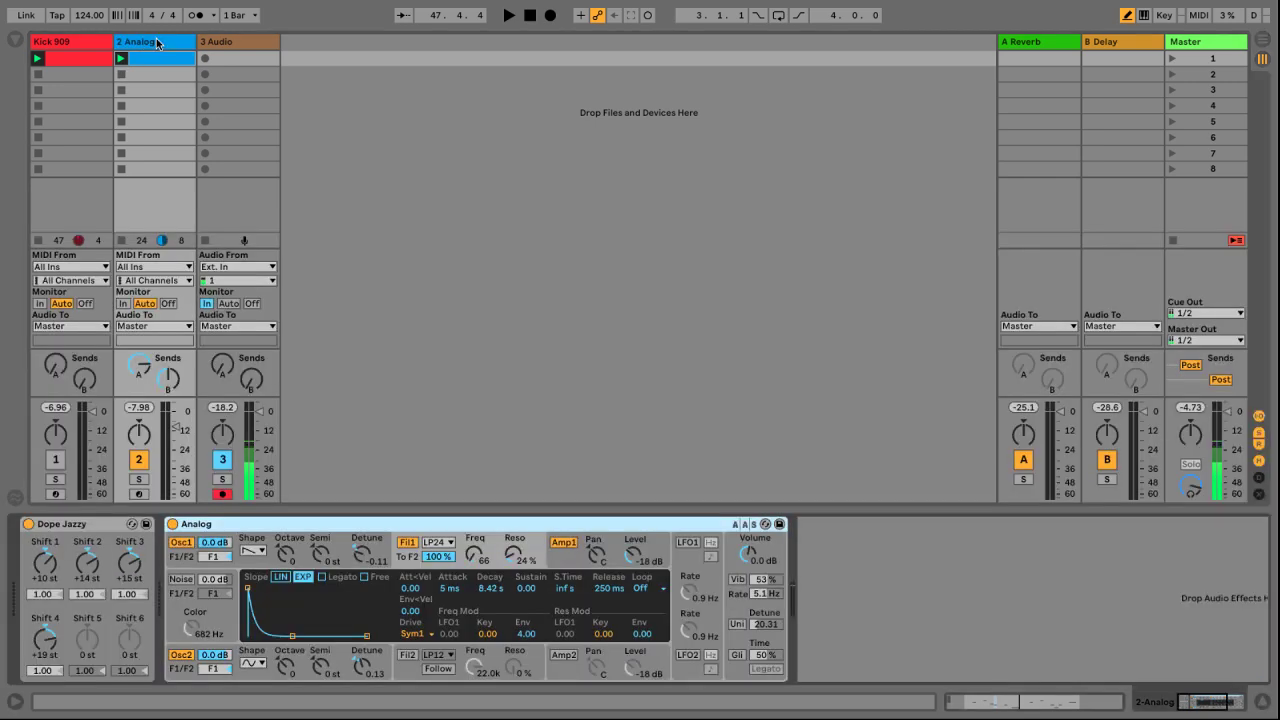
click(850, 602)
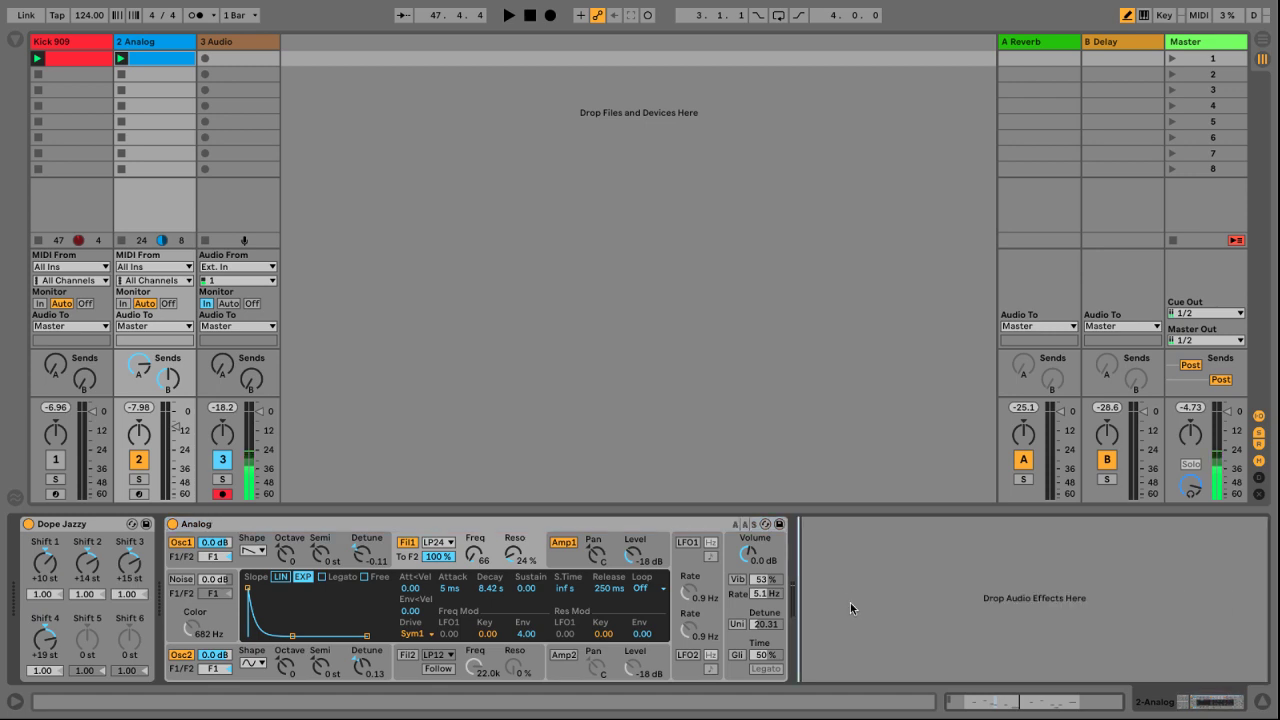
click(15, 40)
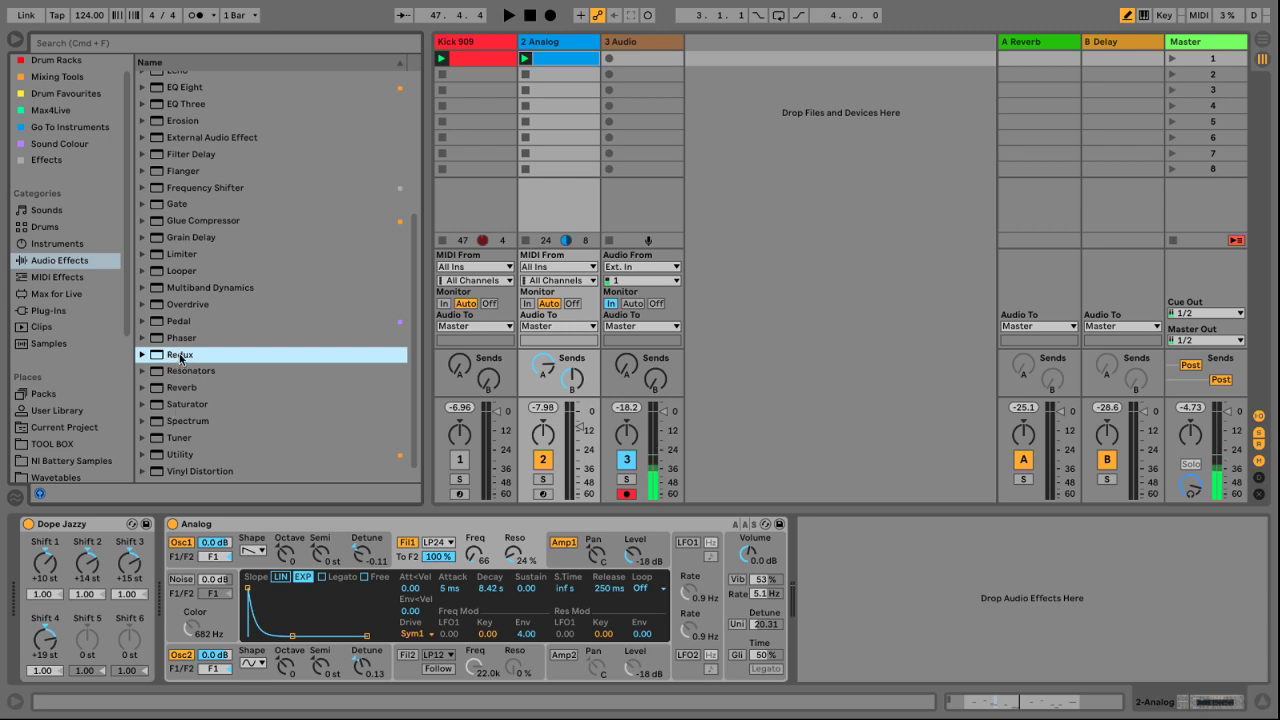
drag(181, 355, 818, 558)
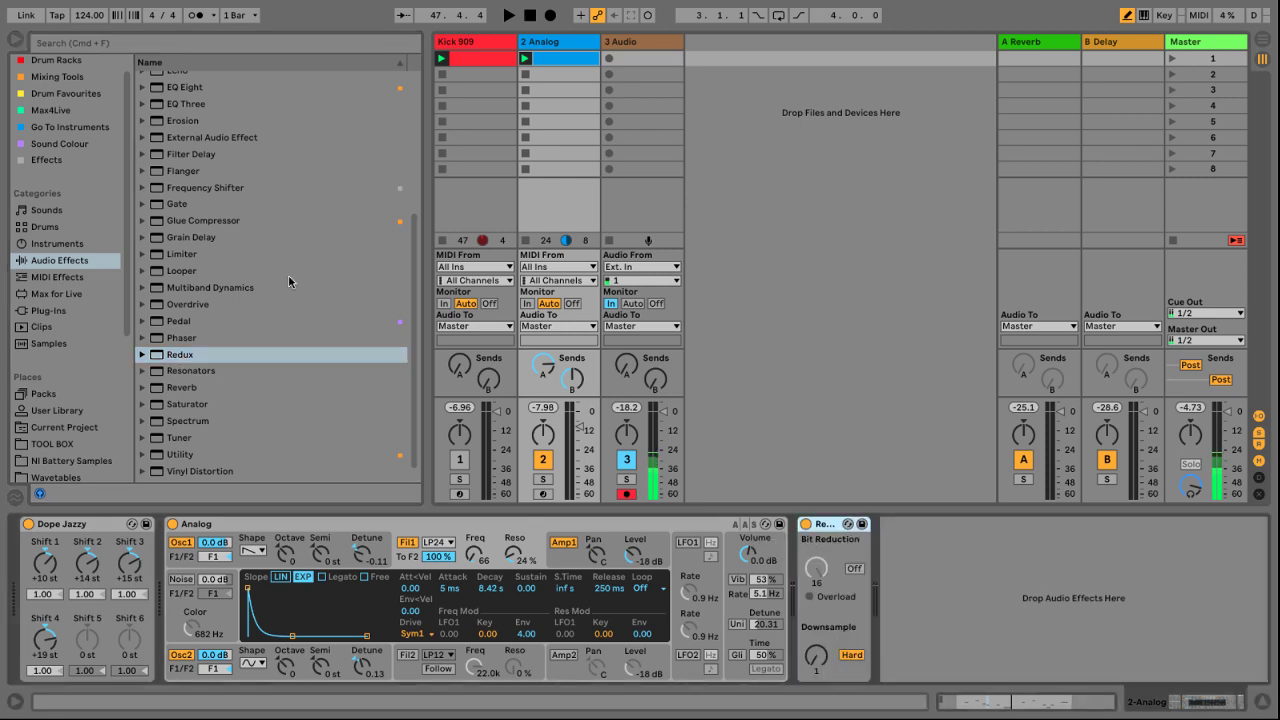
click(15, 39)
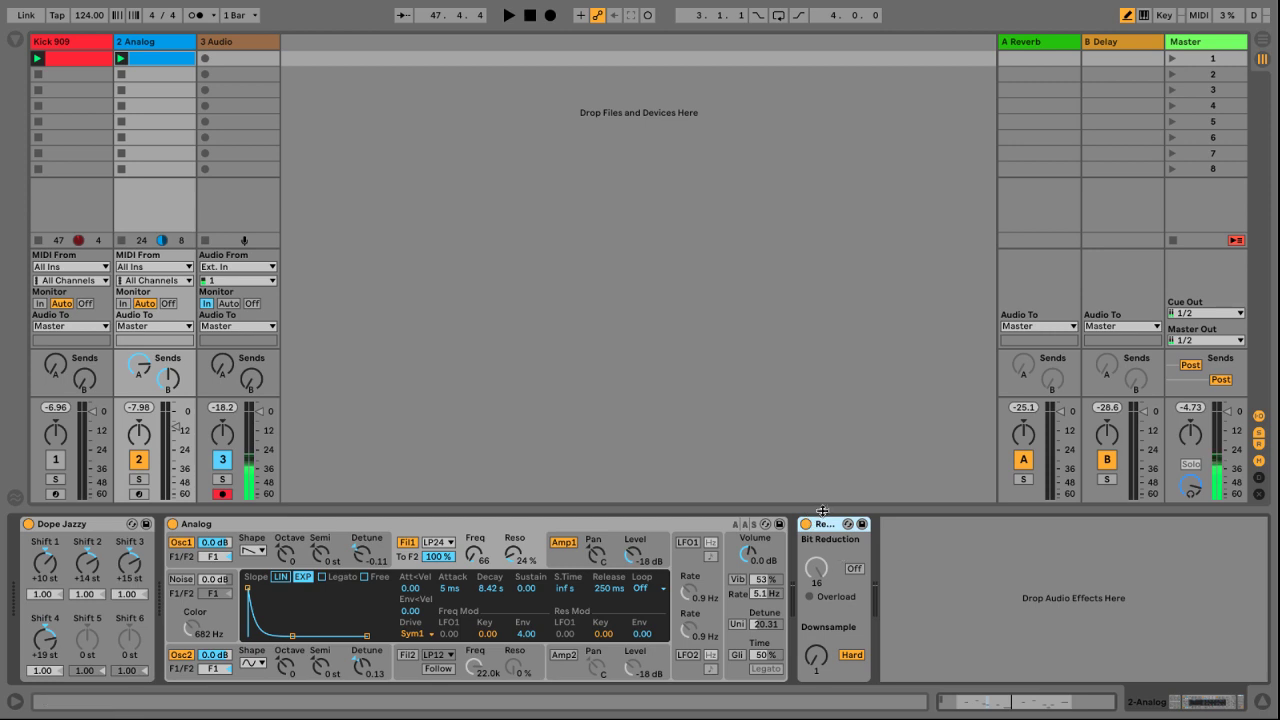
Switch Redux's downsampling mode to Soft and raise Downsample to 7.63 while listening to playback
click(853, 655)
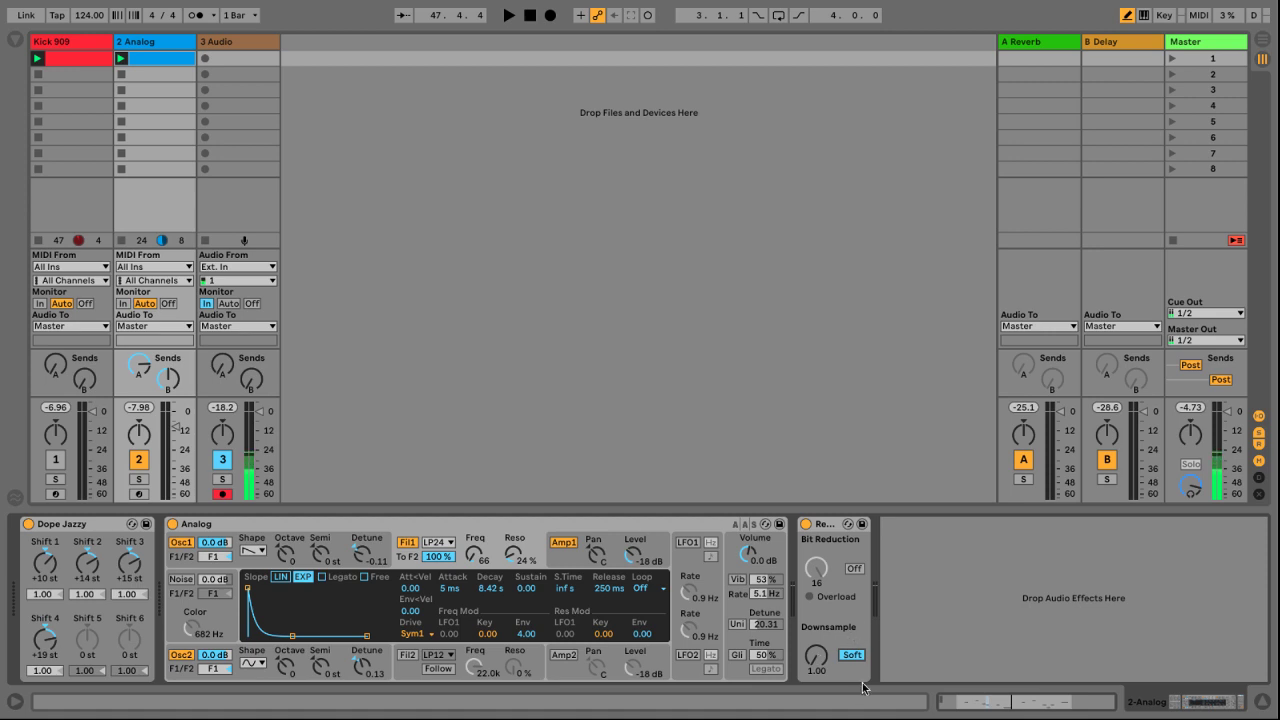
key(space)
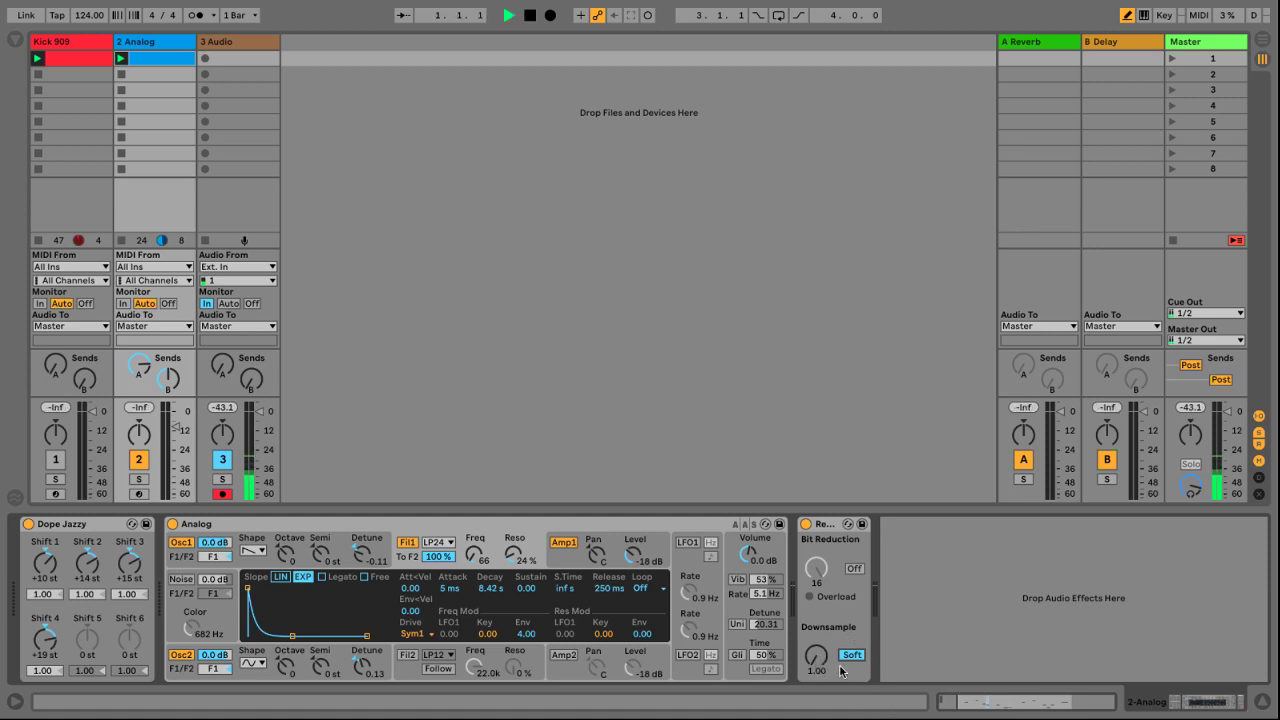
drag(816, 655, 816, 619)
key(space)
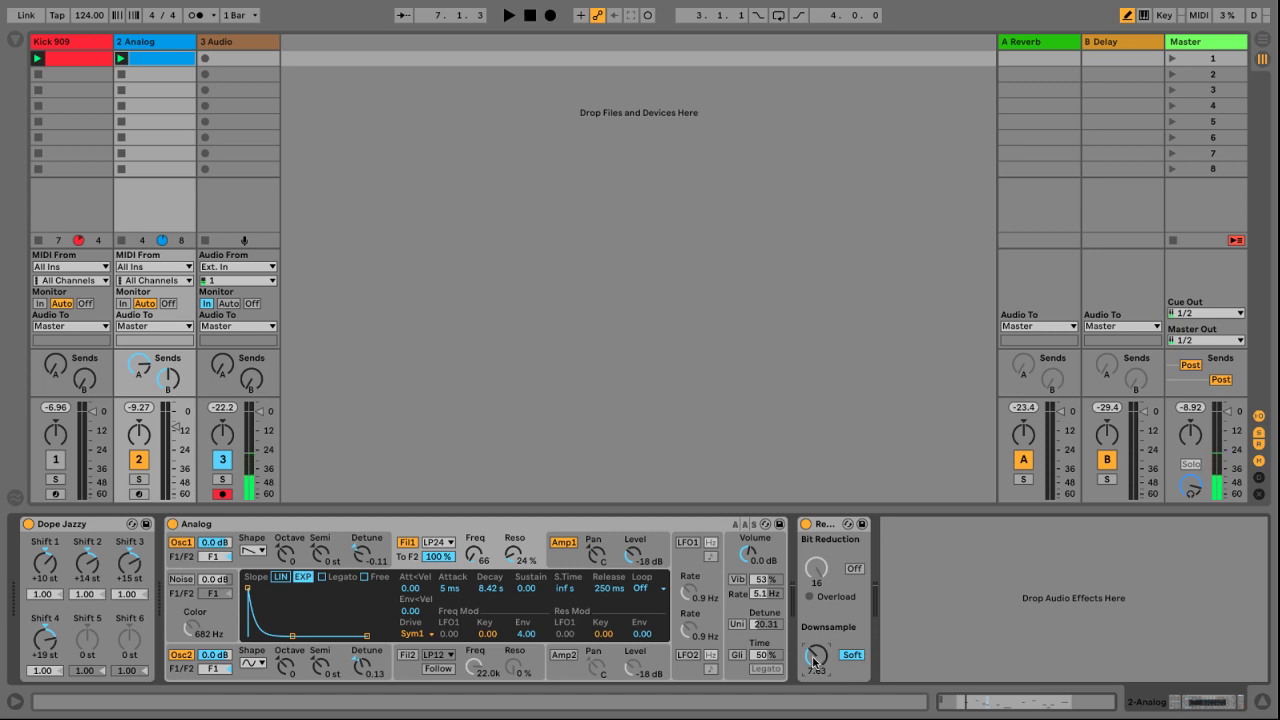
Group Redux into an Audio Effect Rack and show the rack's chain list
click(832, 541)
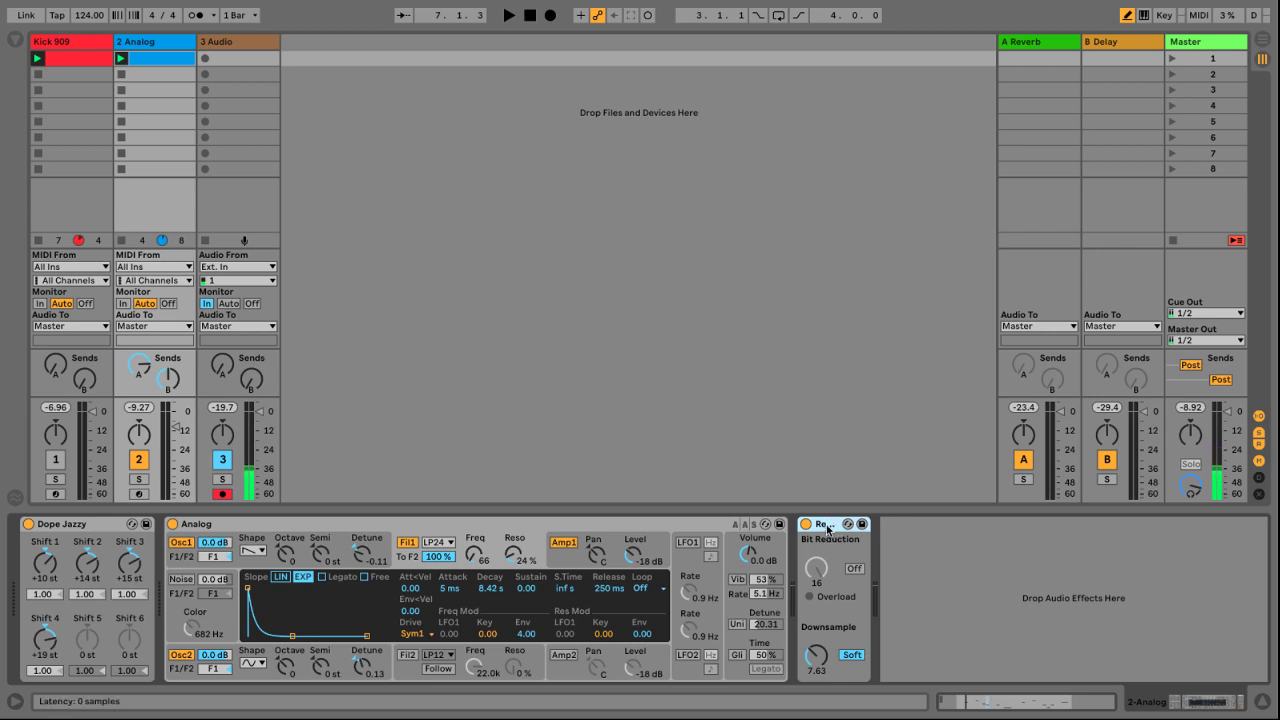
key(ctrl+g)
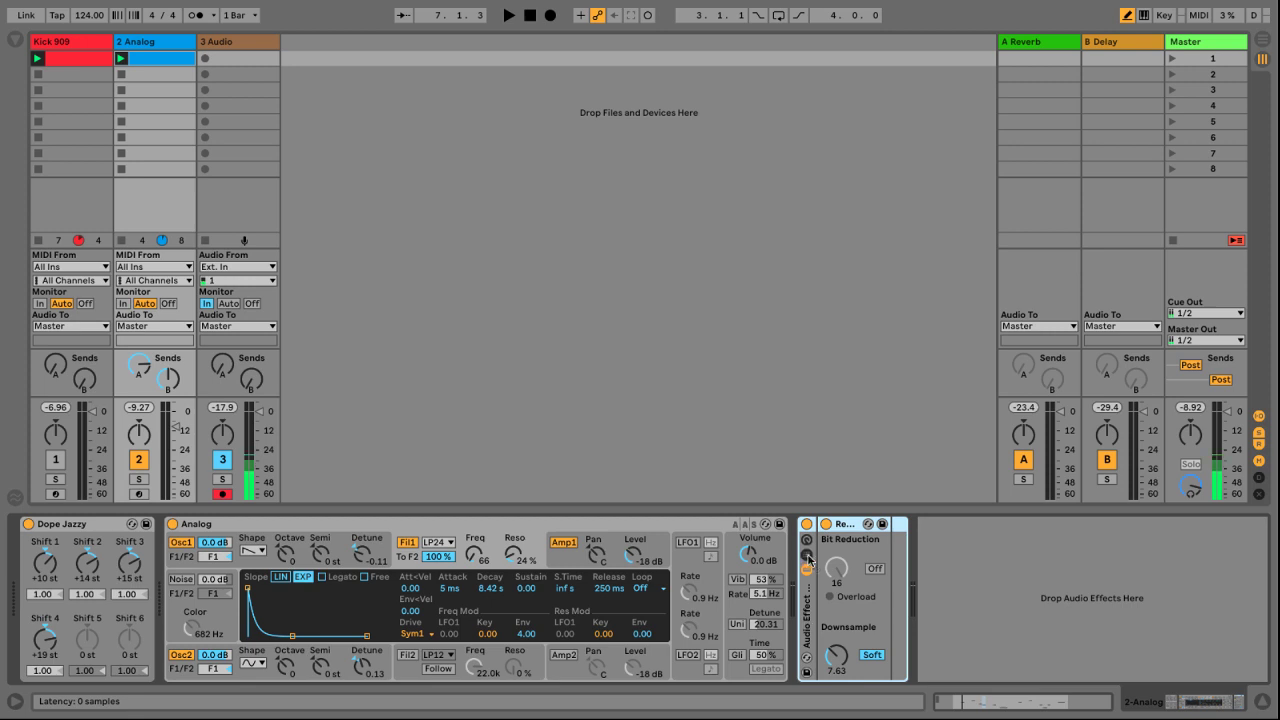
click(807, 557)
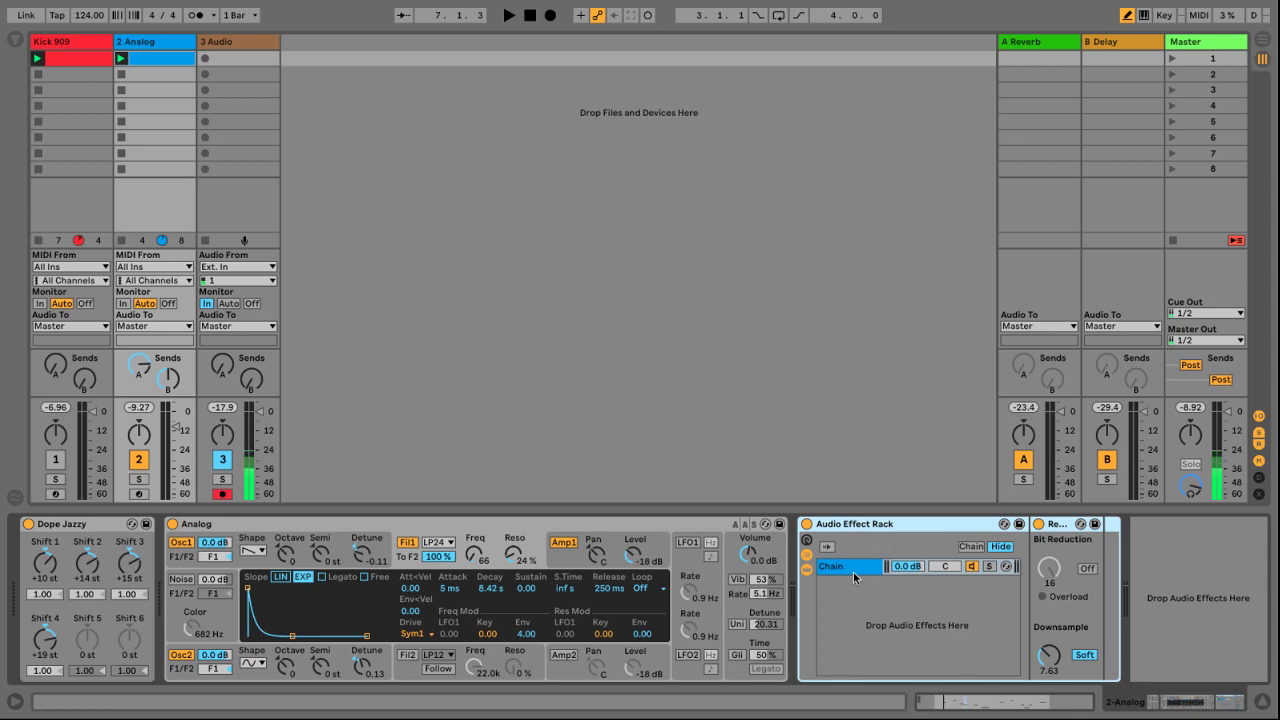
click(1056, 538)
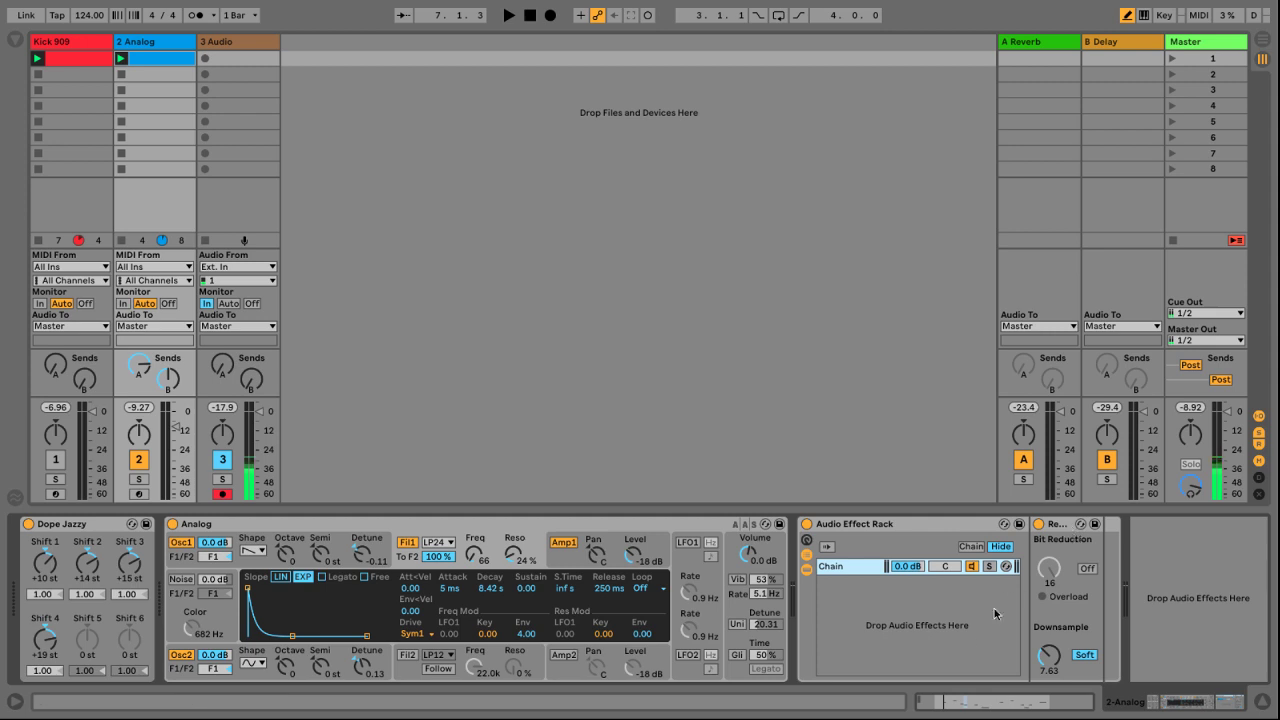
Create a second, empty chain in the rack, name it Dry, and place it above the Redux chain
right_click(856, 598)
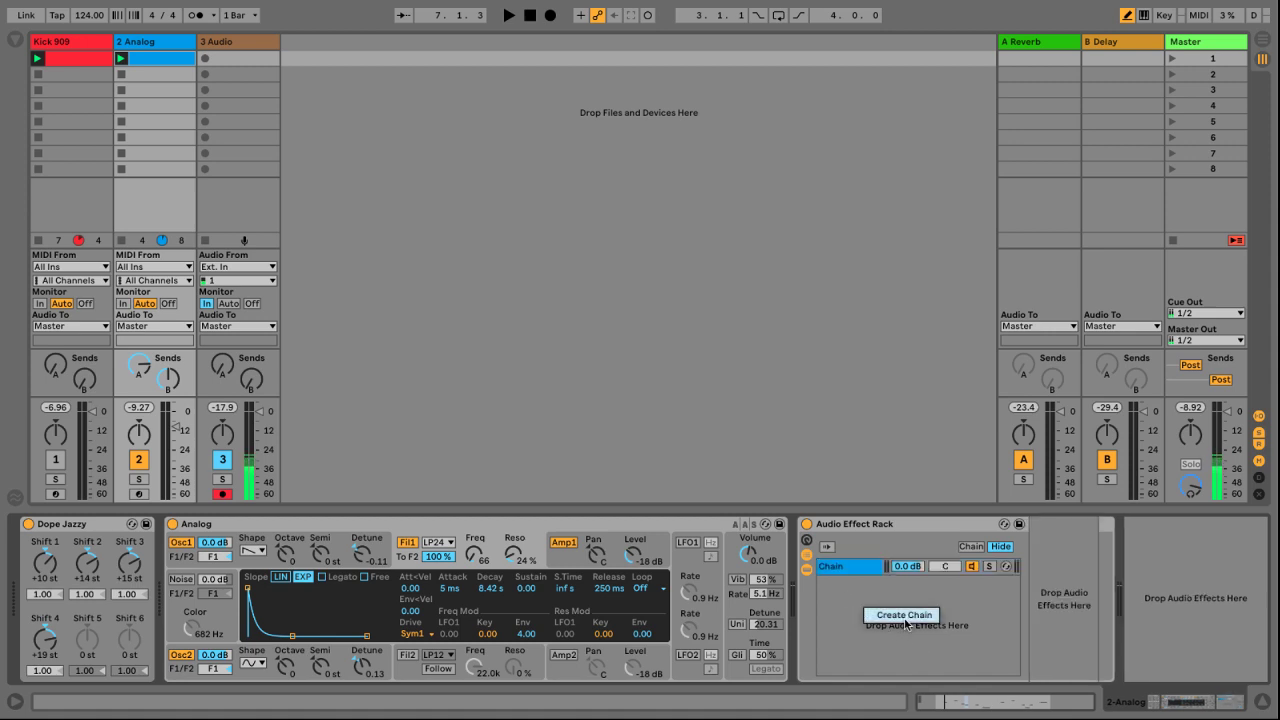
click(909, 615)
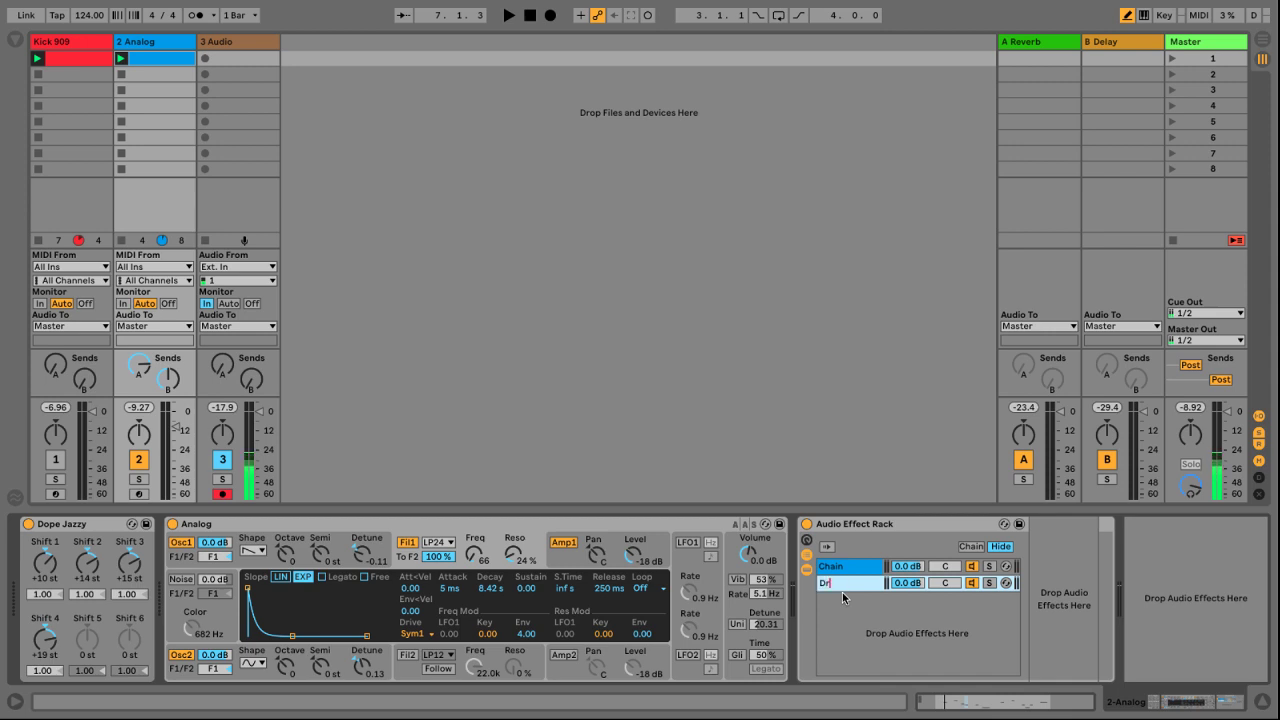
key(Return)
drag(843, 584, 846, 562)
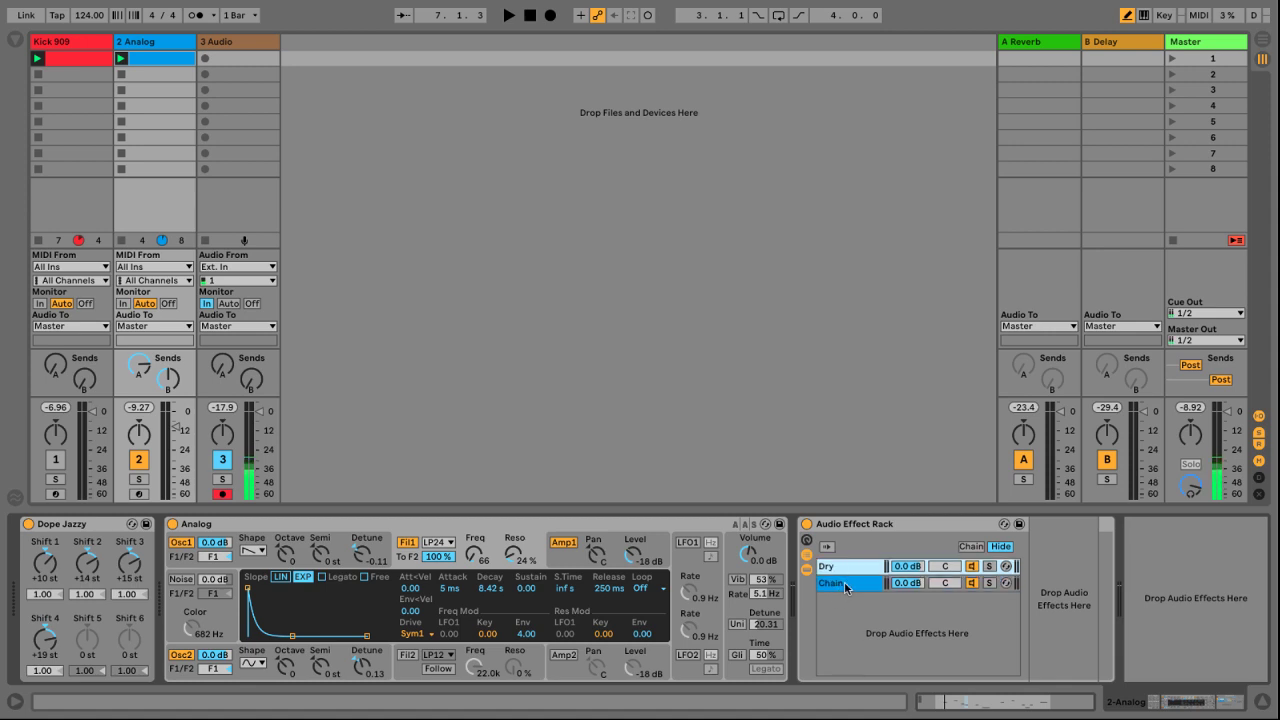
Rename the rack chain containing Redux as Wet
key(Up)
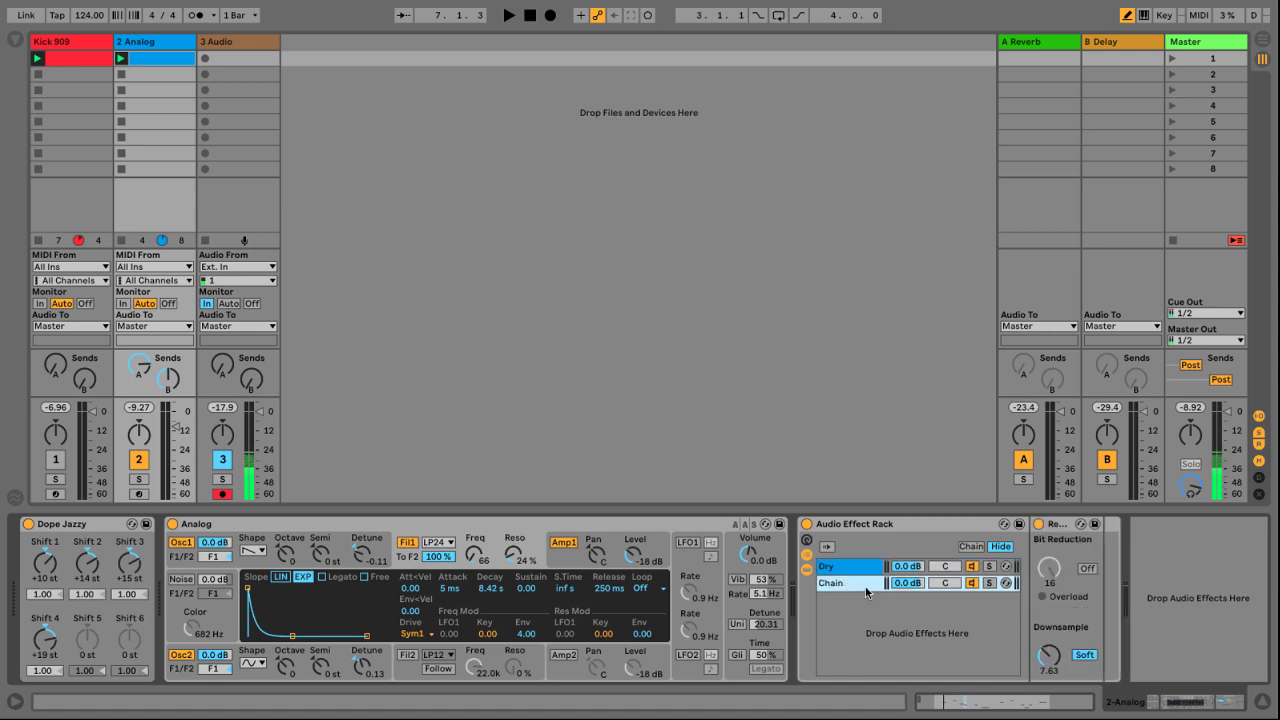
double_click(866, 592)
text(Wet)
key(Return)
click(865, 584)
Show the rack's chain zones and extend both the Dry and Wet zones across the full 0 to 127 range
click(971, 547)
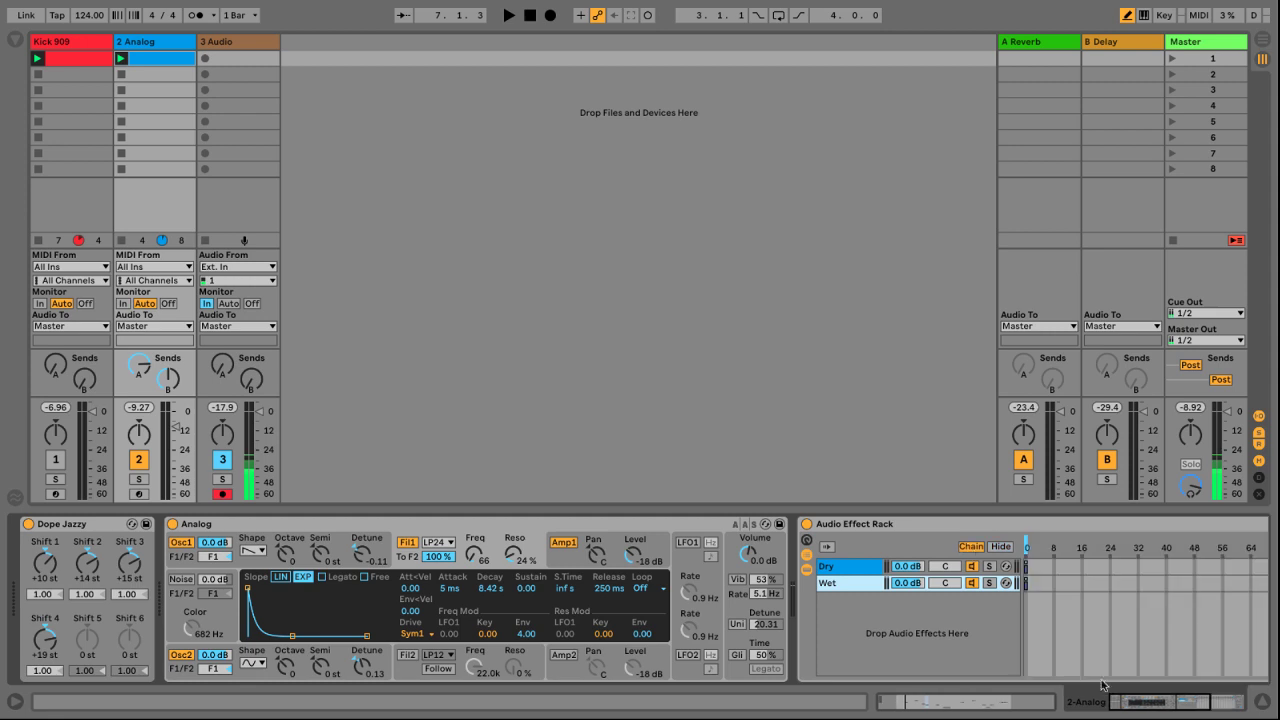
drag(1140, 696, 1198, 704)
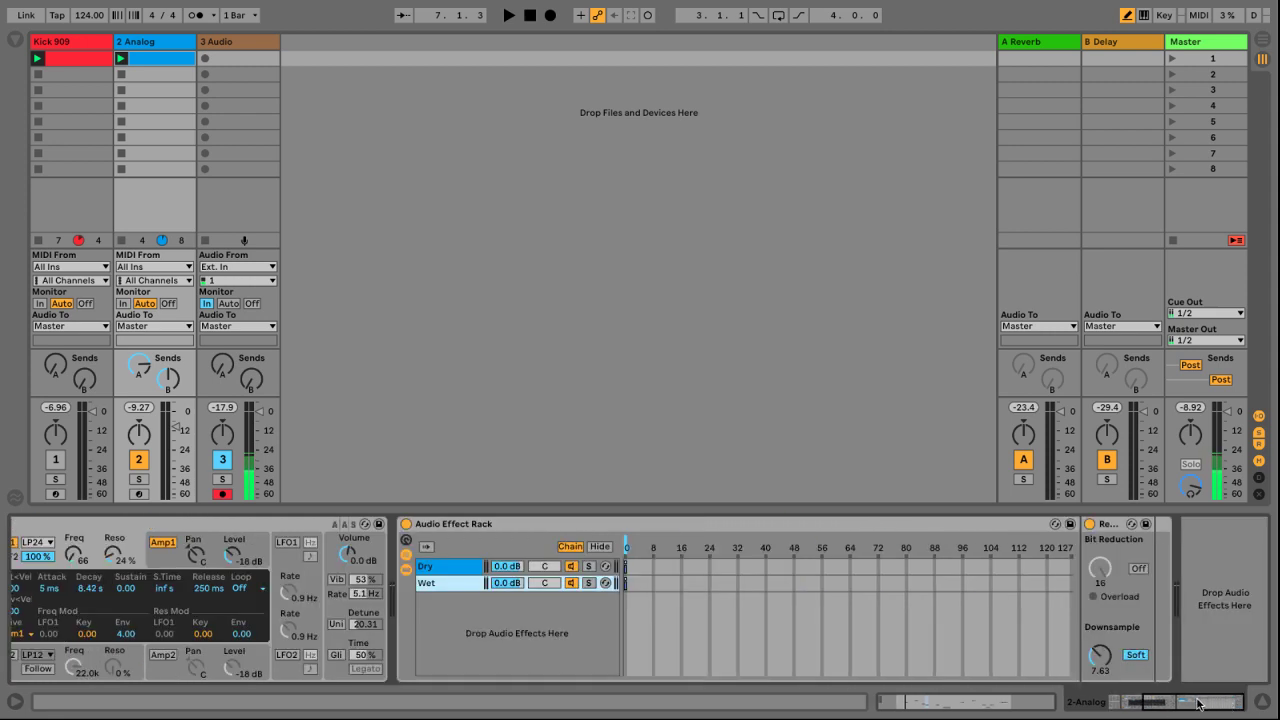
shift+click(441, 582)
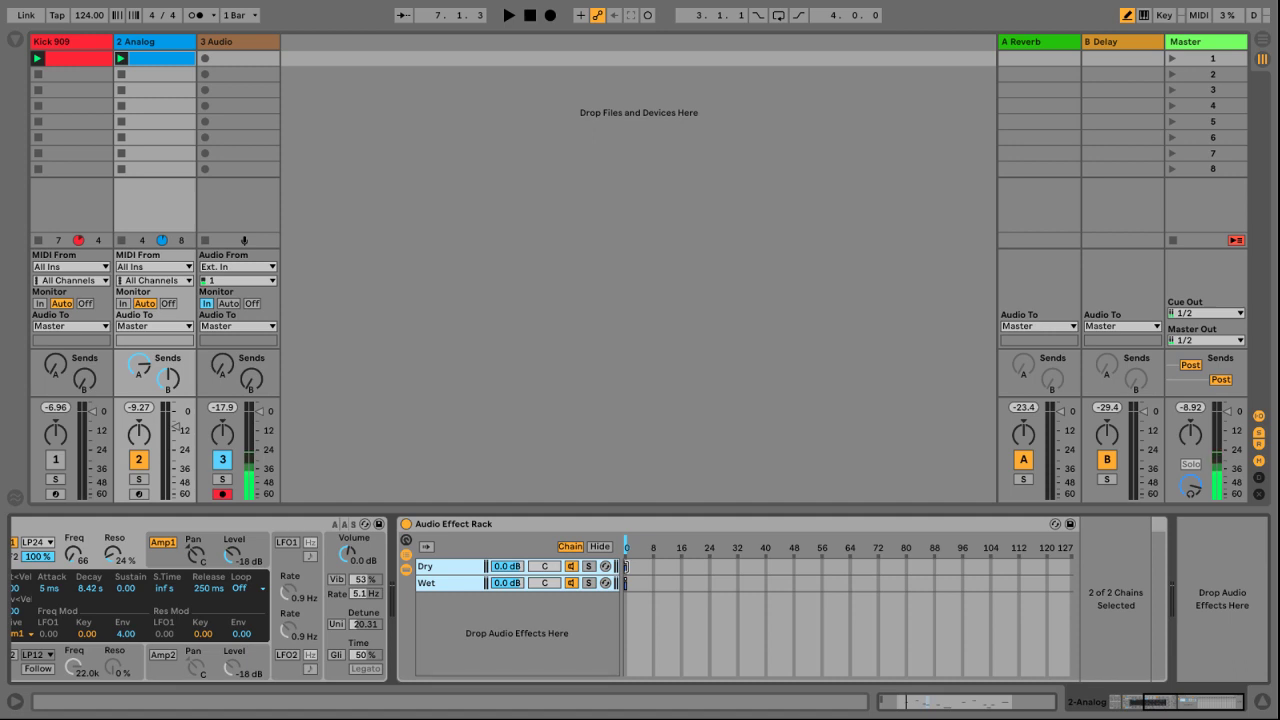
click(626, 582)
drag(626, 582, 1072, 582)
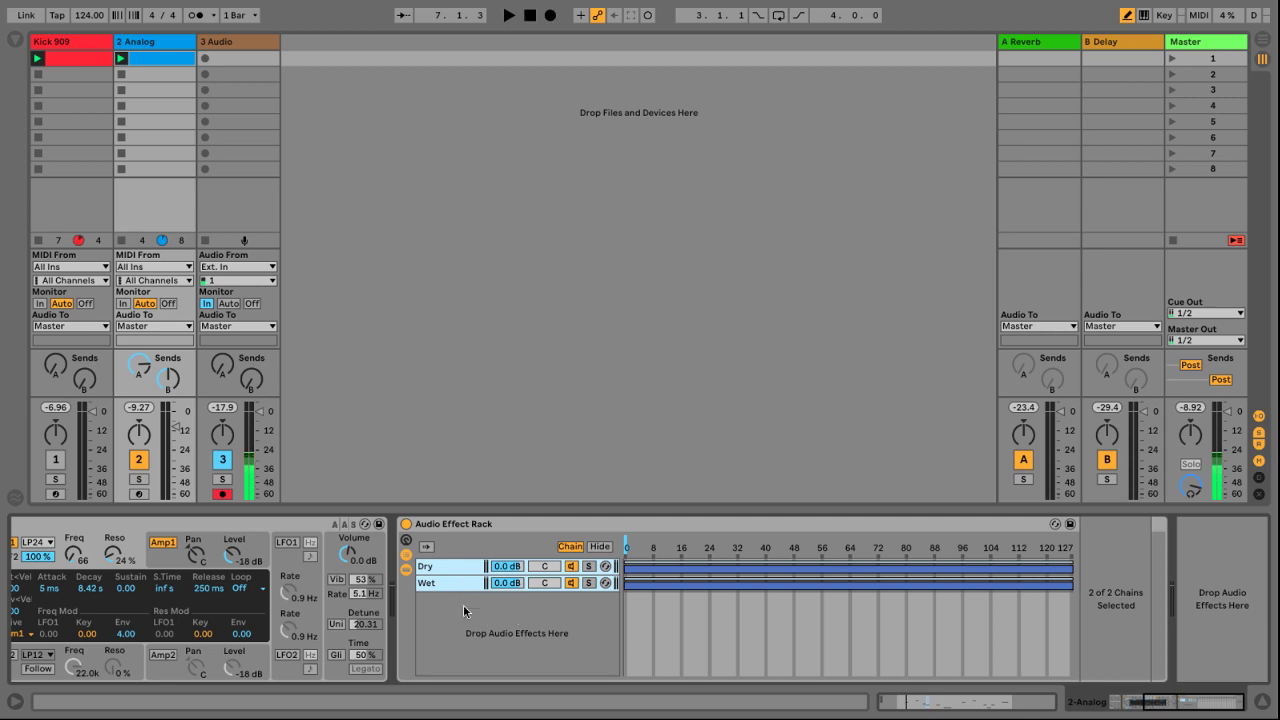
Fade the Dry chain's zone out across the full range, from full level at 0 to silence at 127
click(437, 584)
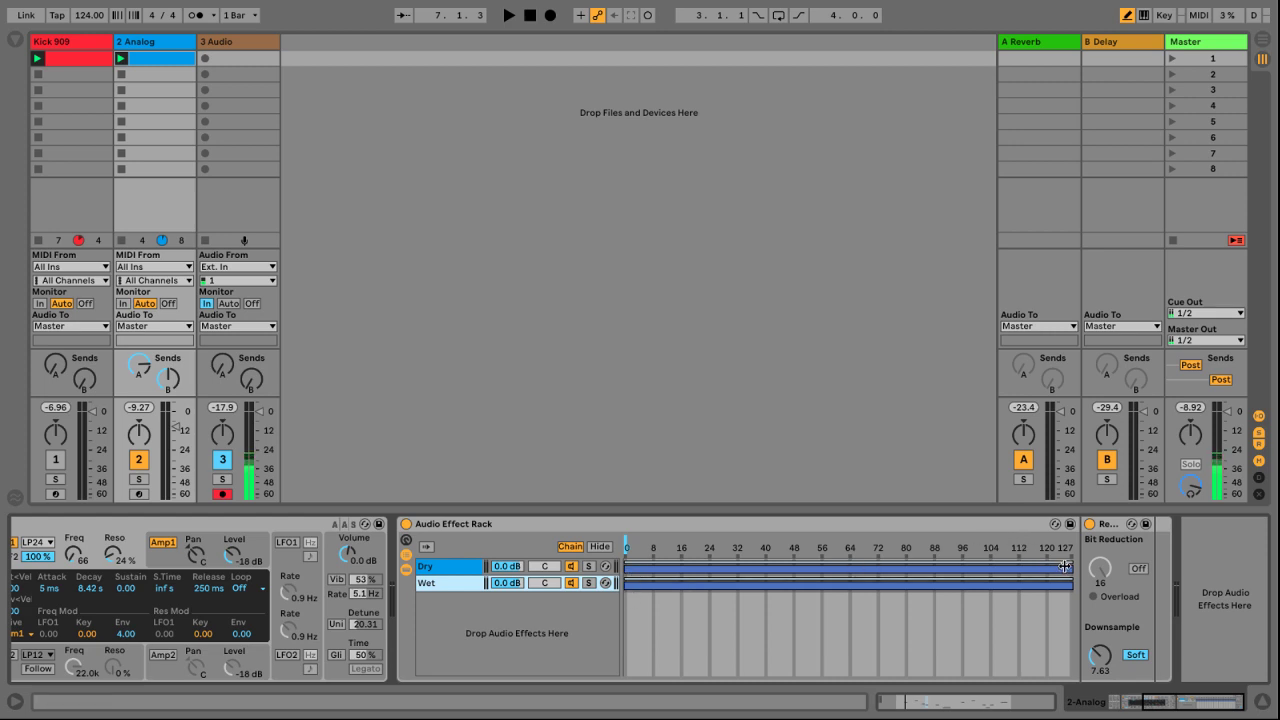
click(466, 579)
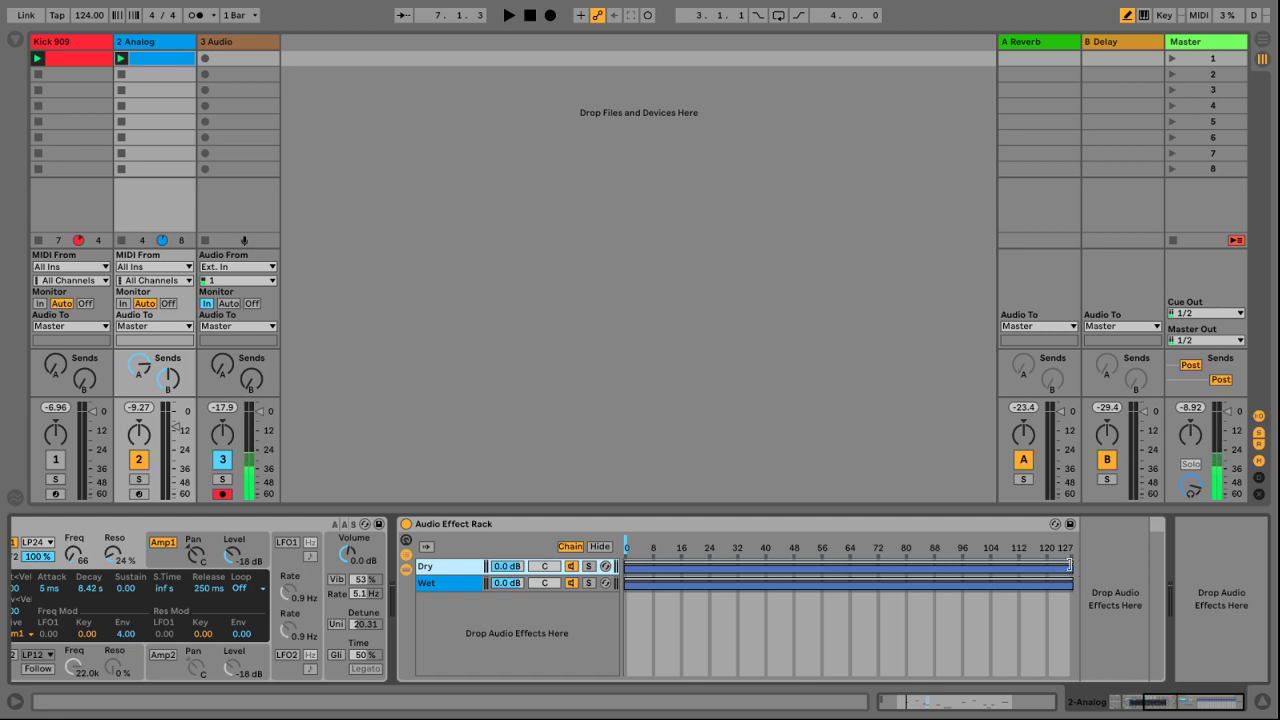
click(1069, 558)
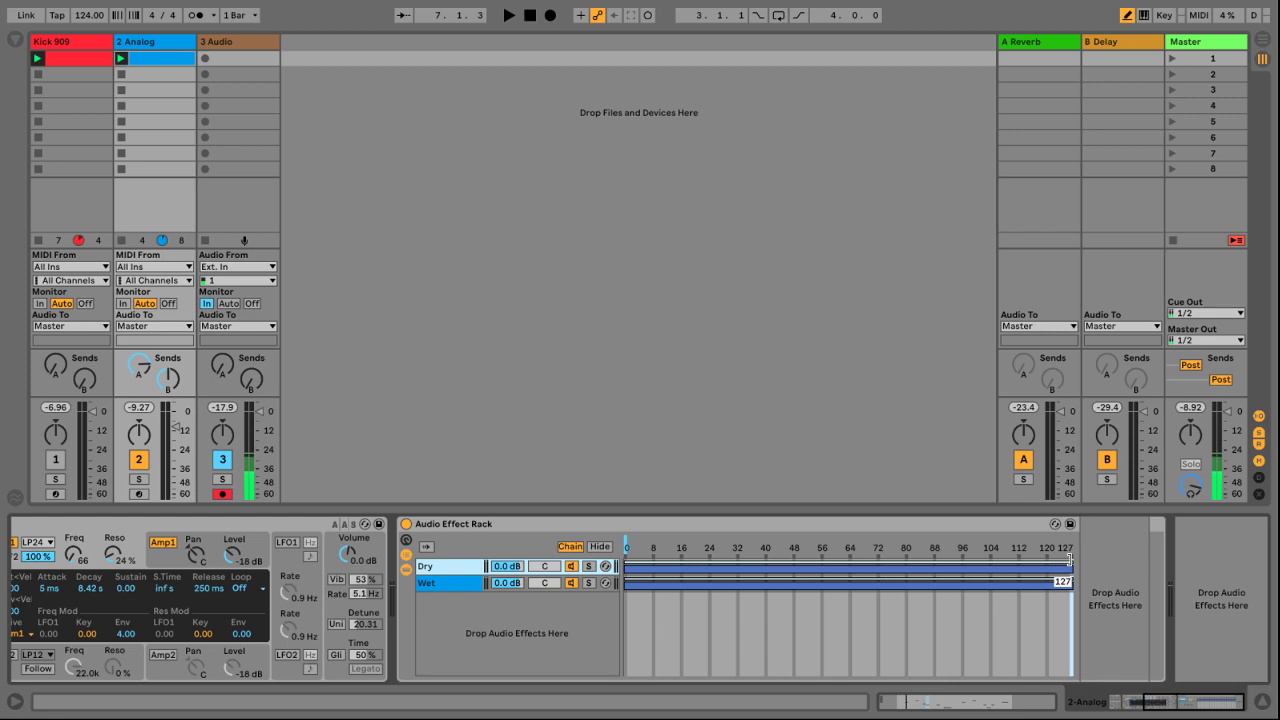
drag(1069, 558, 627, 553)
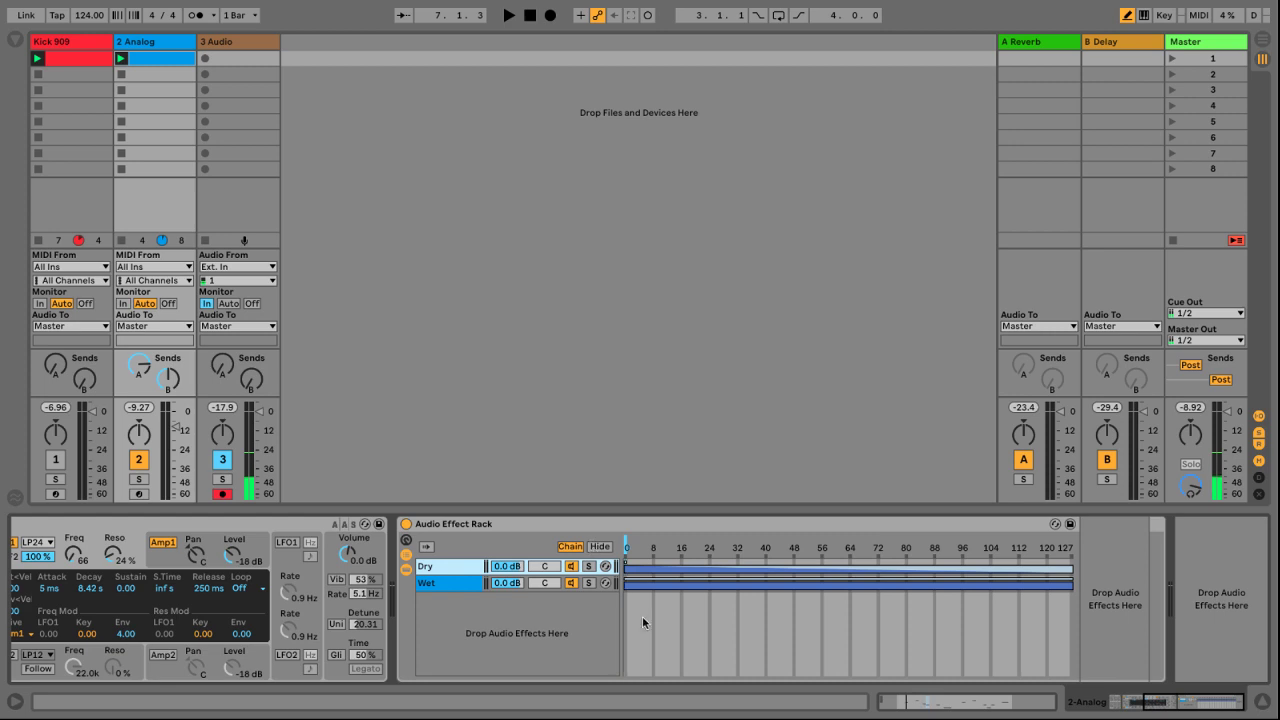
Fade the Wet chain's zone in across the full range, from silence at 0 to full level at 127
click(446, 568)
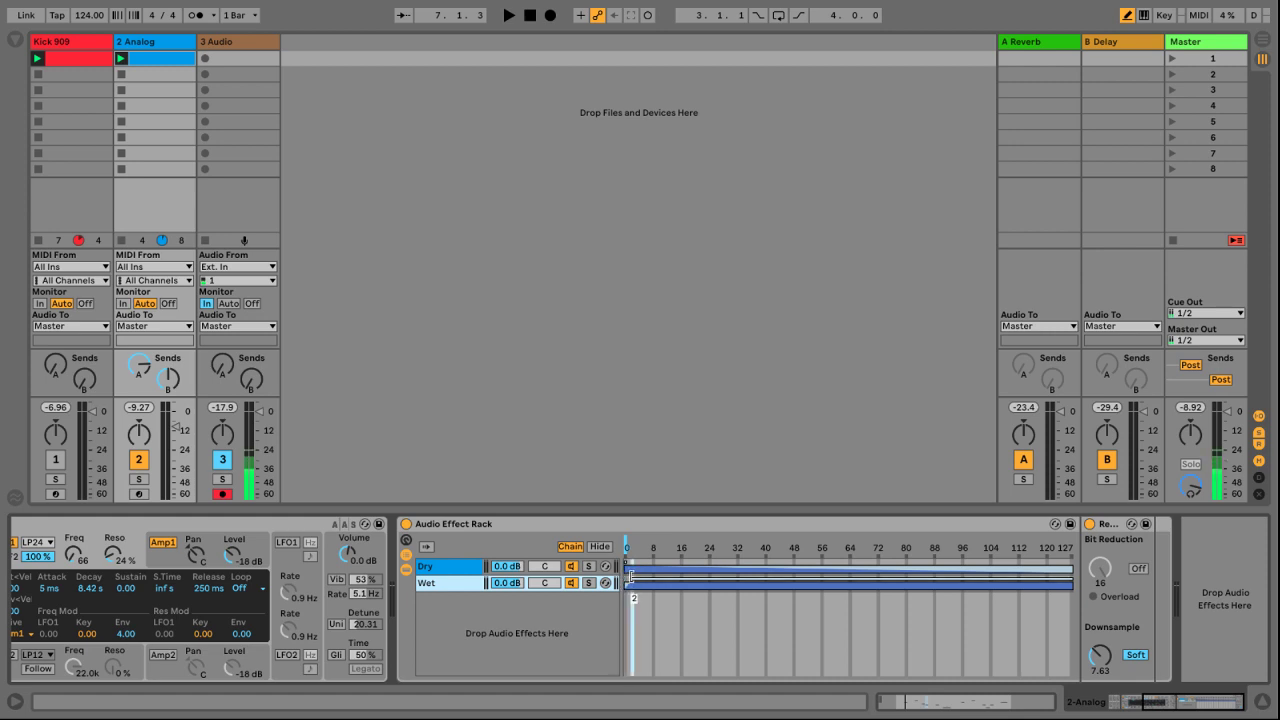
drag(625, 575, 1068, 578)
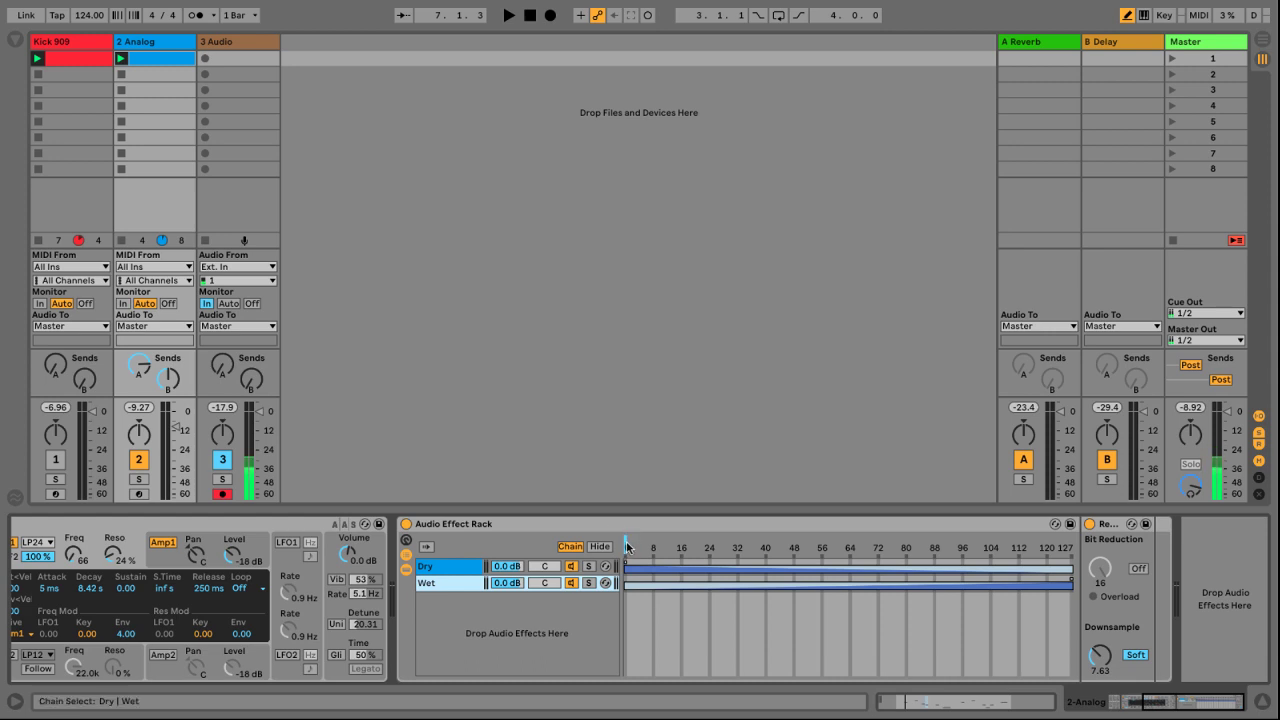
mouse_move(627, 545)
mouse_down()
mouse_move(1071, 541)
mouse_move(627, 541)
mouse_up()
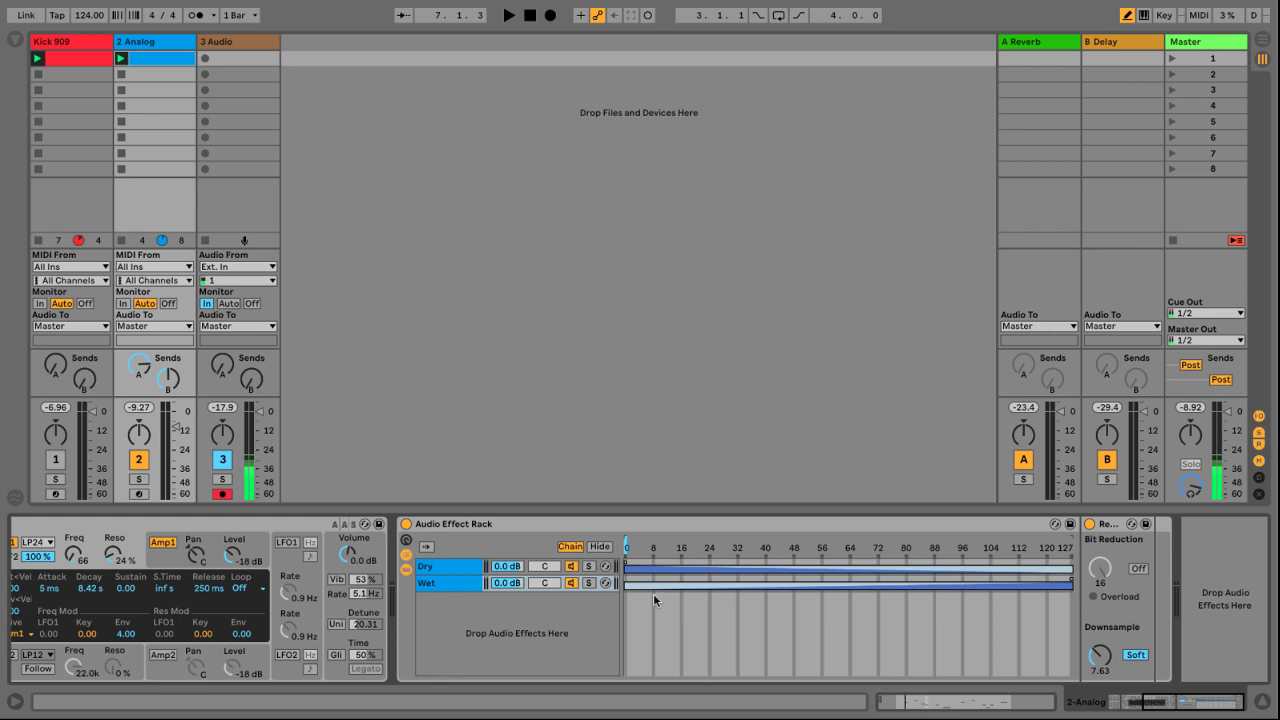
Map the rack's chain selector to Macro 1 and hide the chain zones
right_click(625, 540)
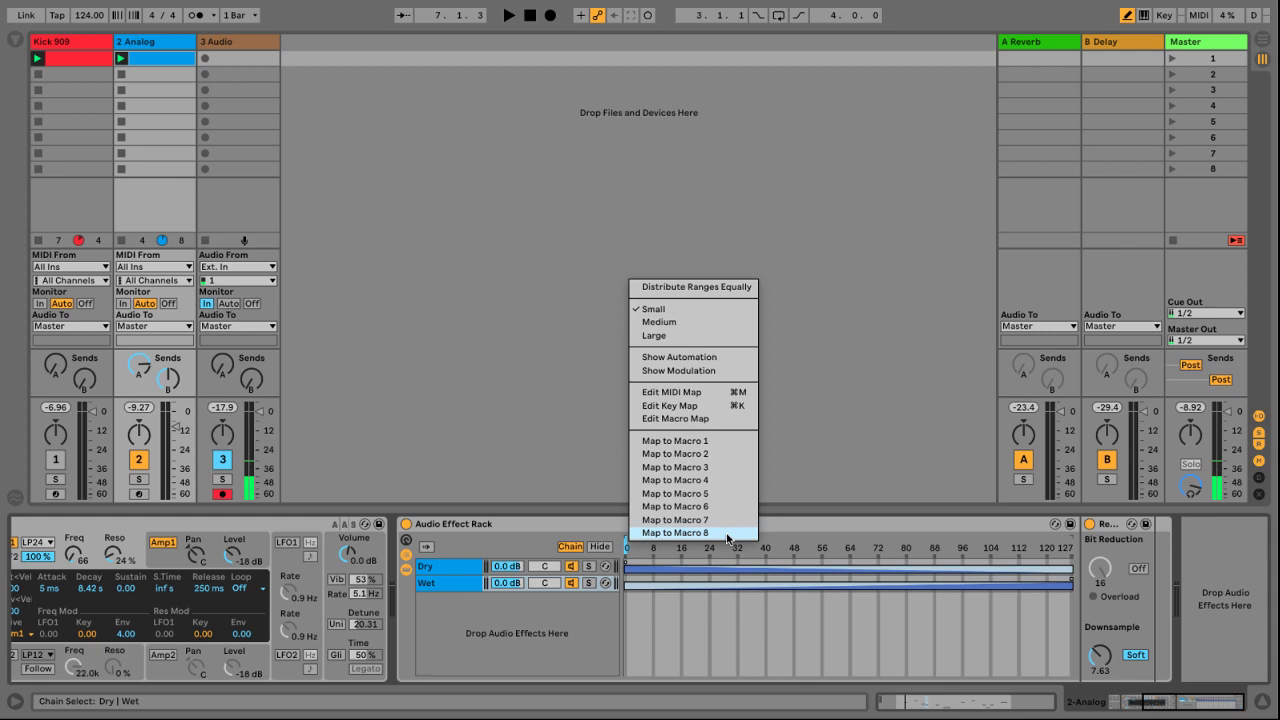
click(724, 441)
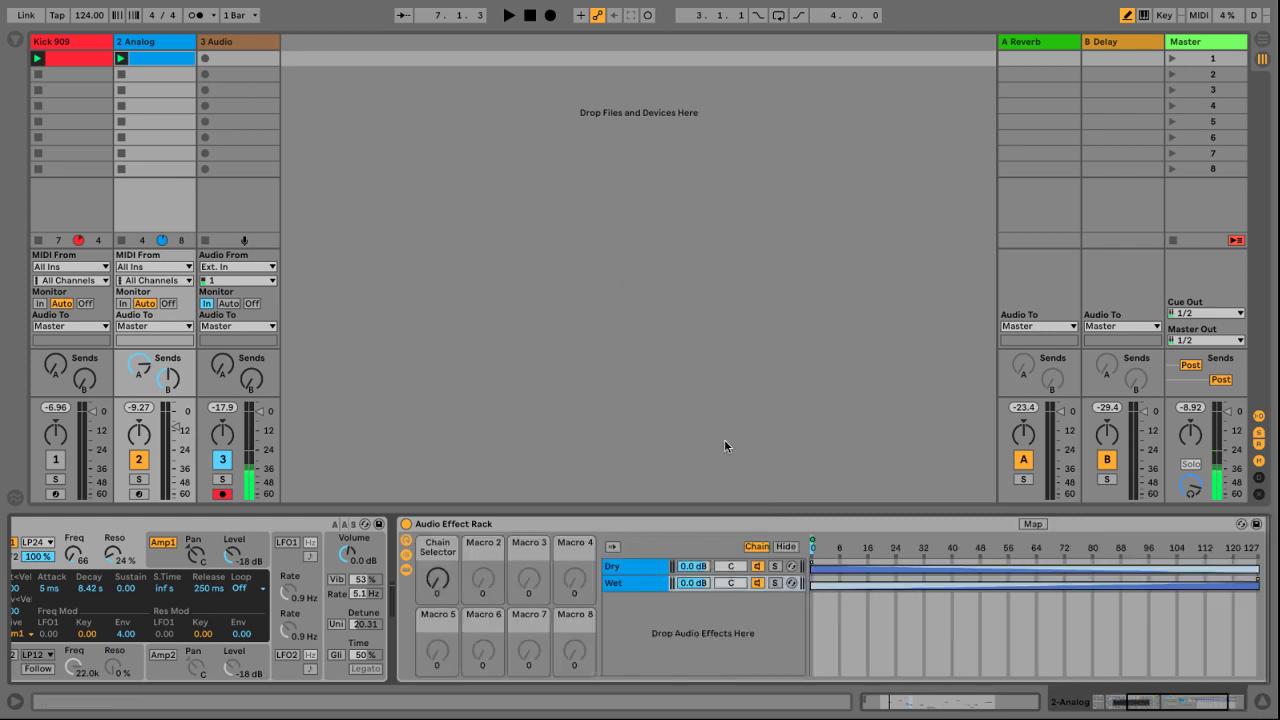
click(790, 546)
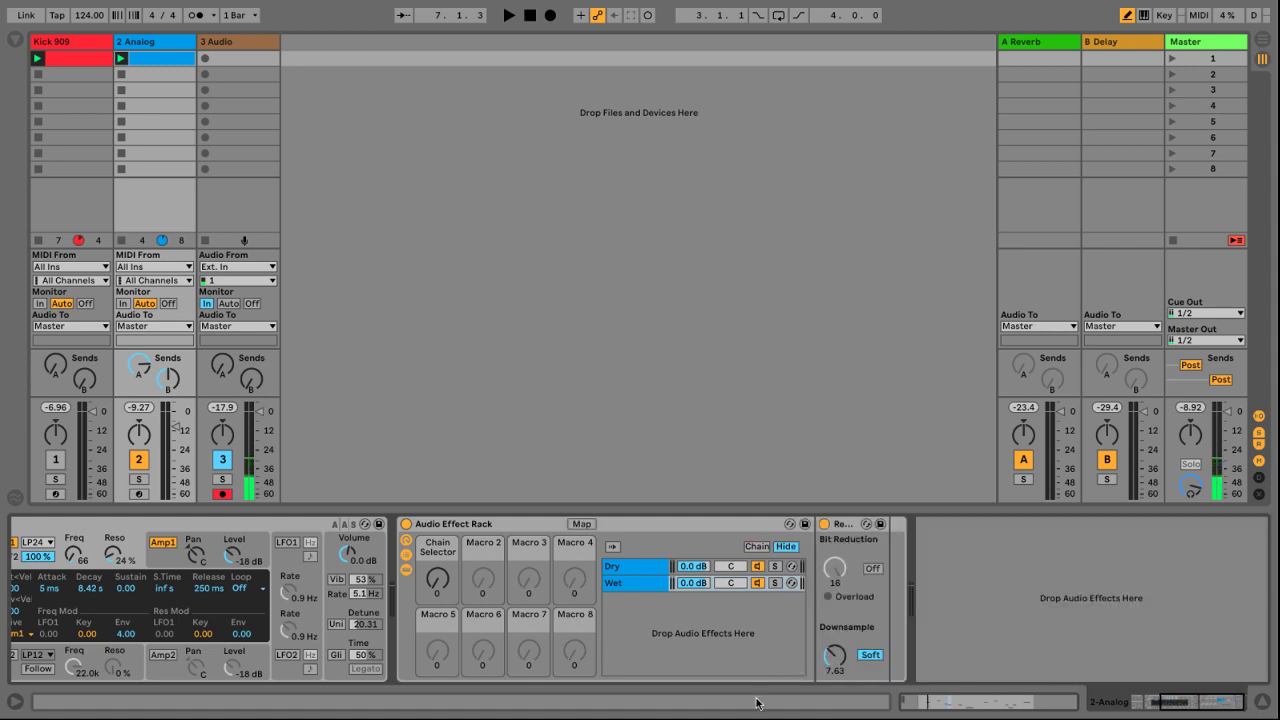
Rename the Chain Selector macro as Wet
click(438, 549)
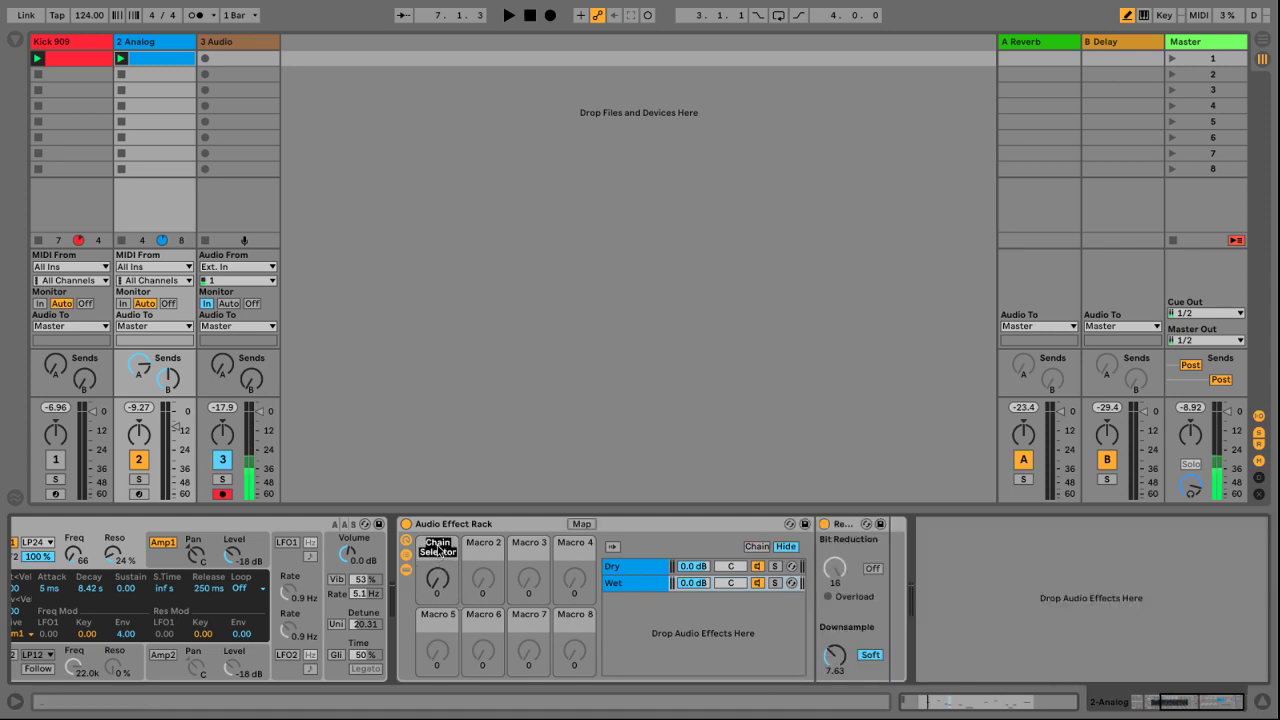
text(Wet)
key(Return)
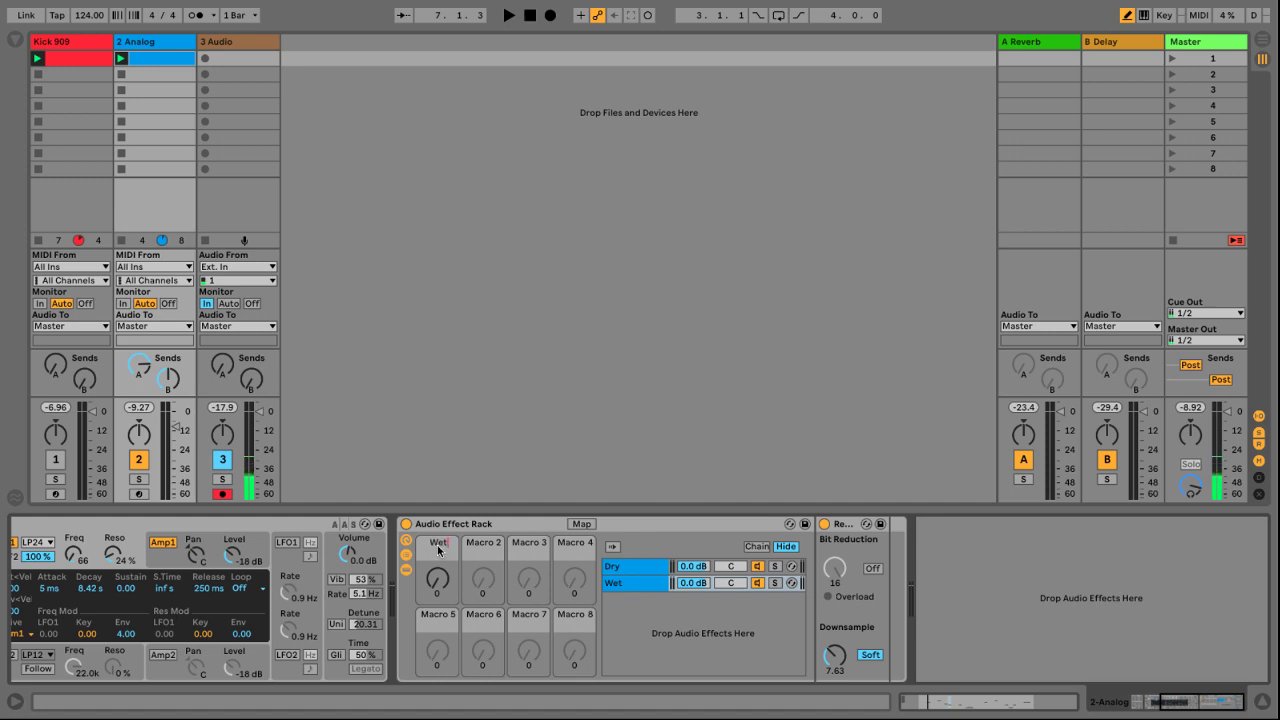
Rename the rack's first macro as Dry/Wet and colour it blue
key(BackSpace)
key(BackSpace)
key(BackSpace)
text(Dry/ Wet)
key(Return)
right_click(433, 553)
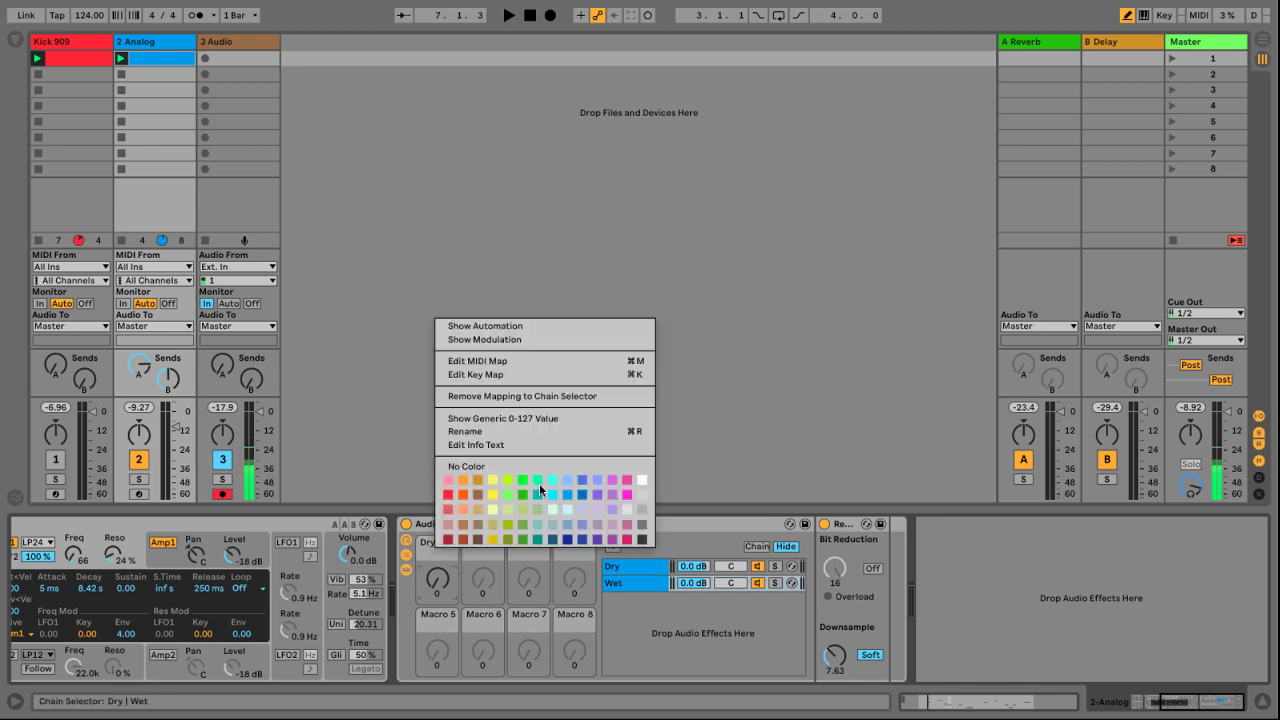
click(579, 509)
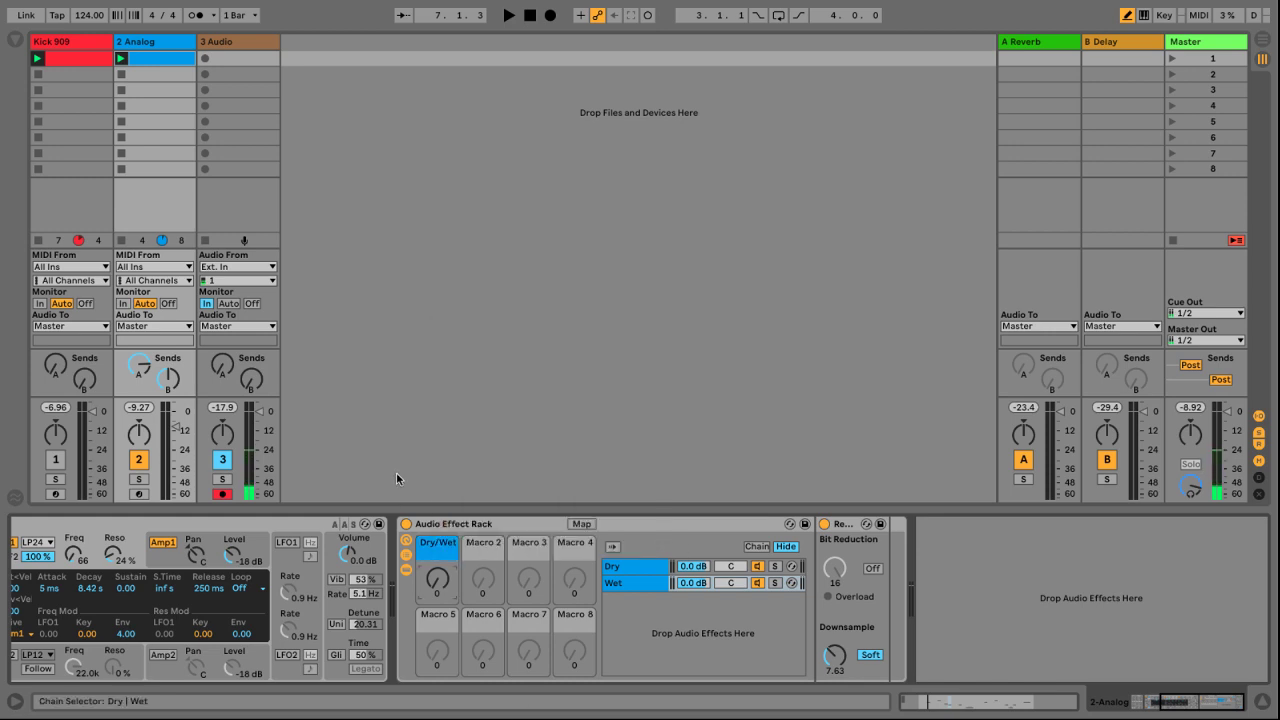
Rename the Audio Effect Rack as Dry/Wet Custom
click(443, 525)
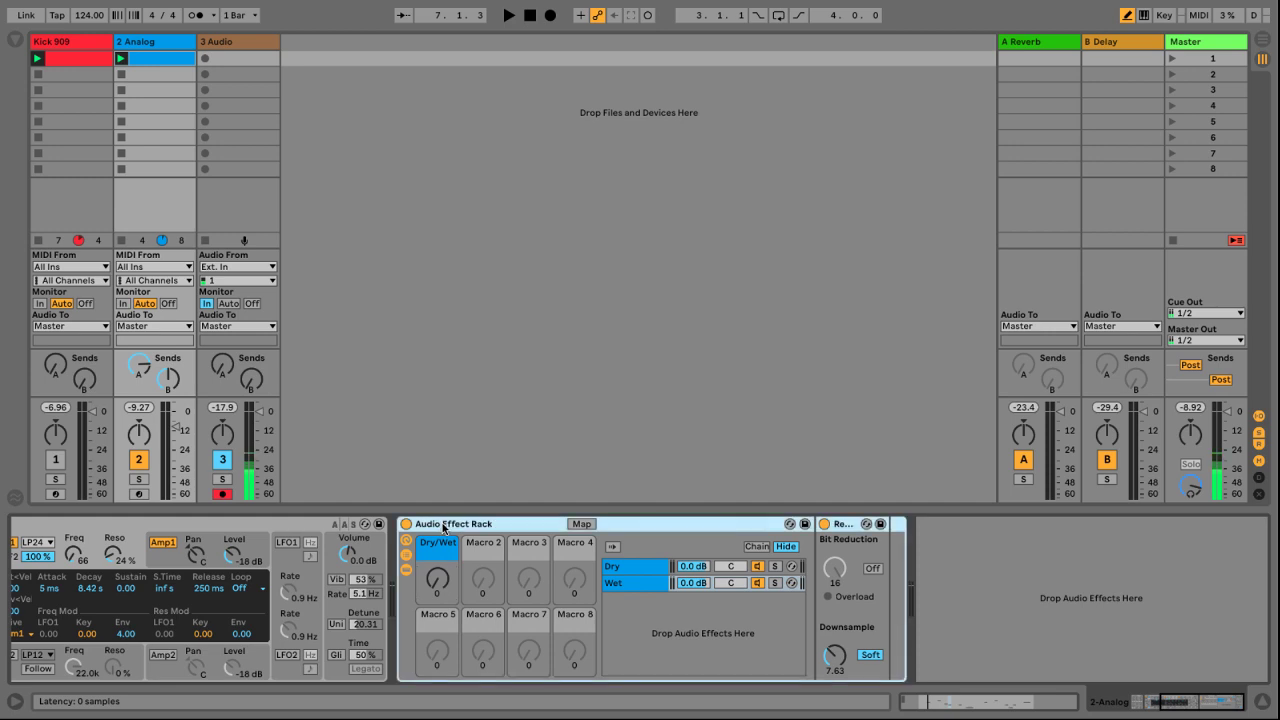
key(ctrl+r)
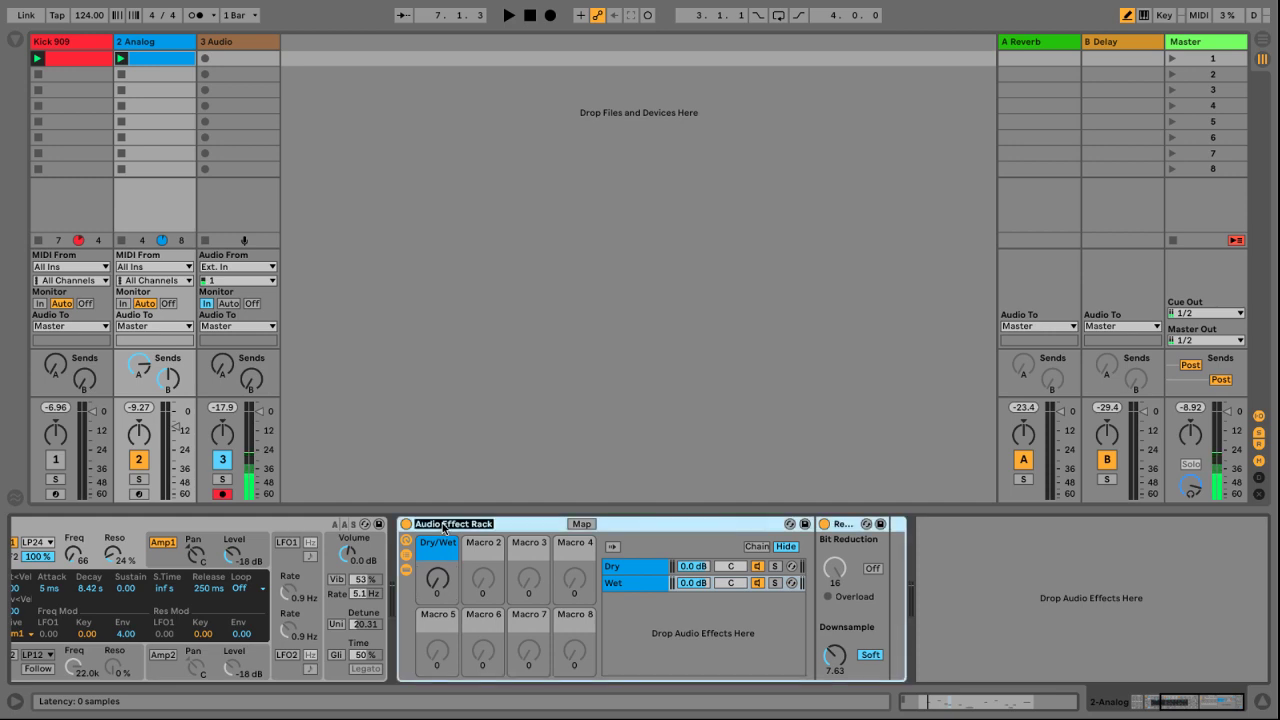
text(Dry)
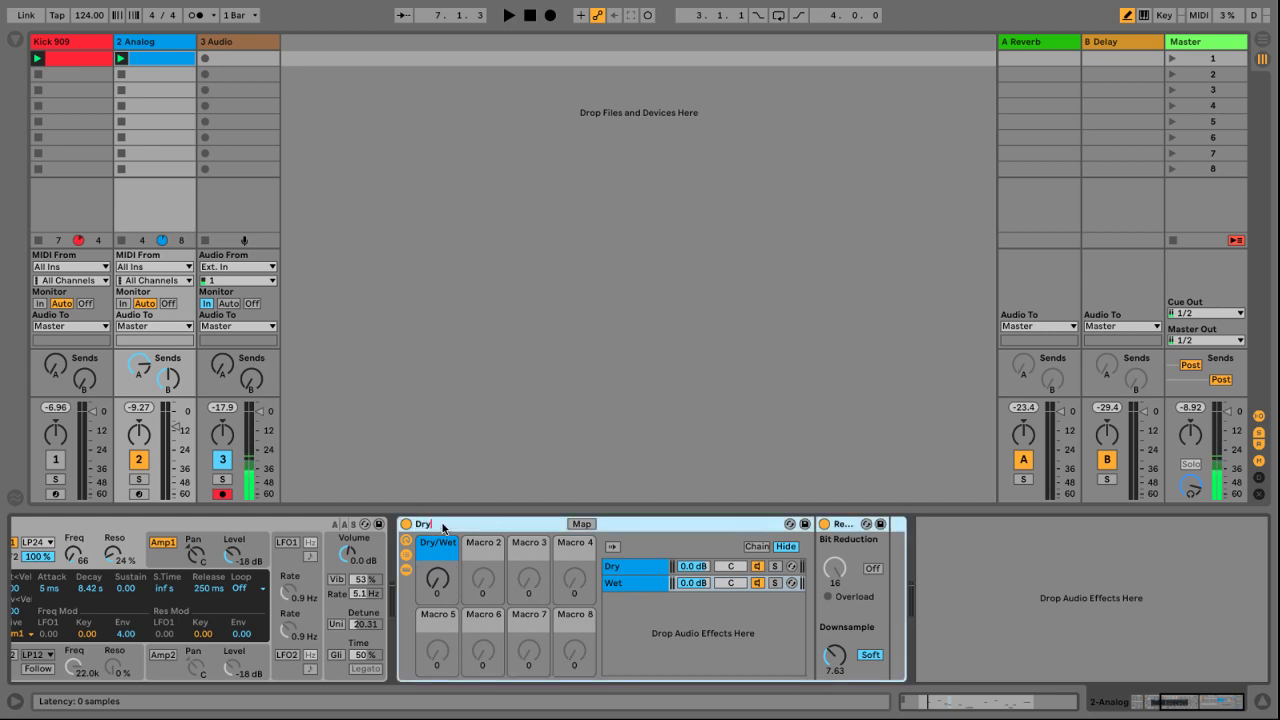
text(/Wet Custom)
key(Return)
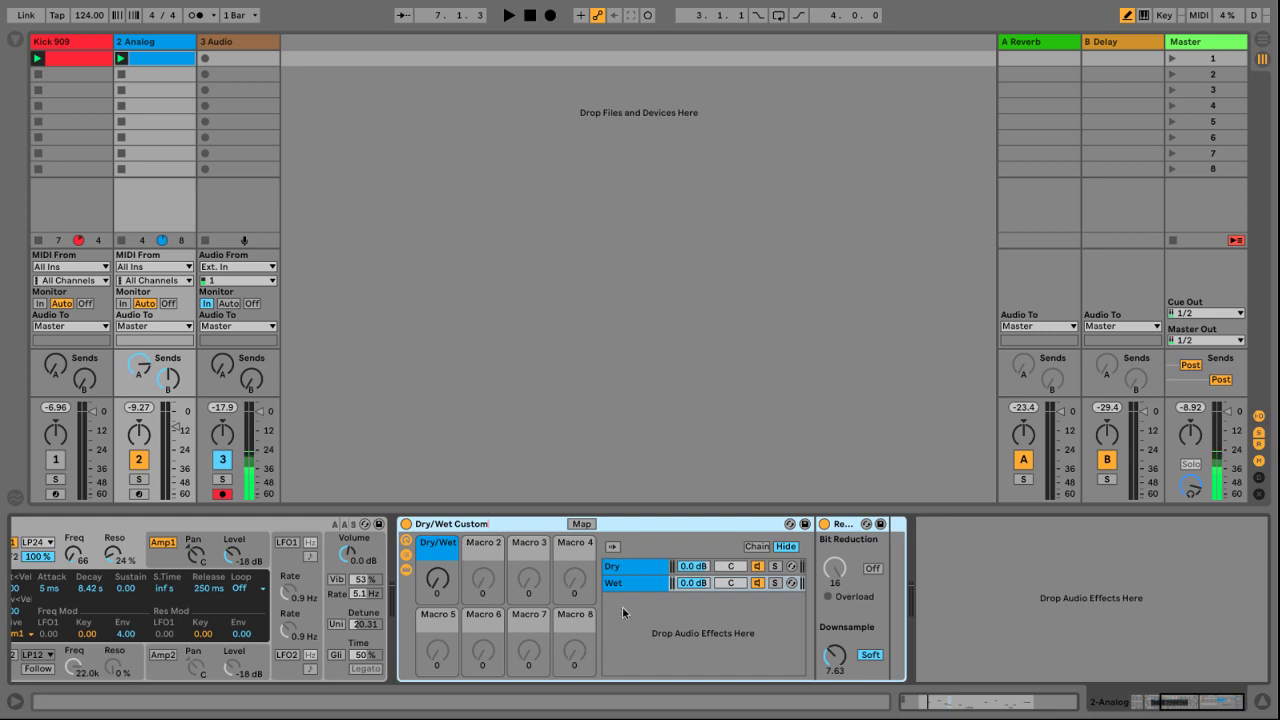
click(1004, 567)
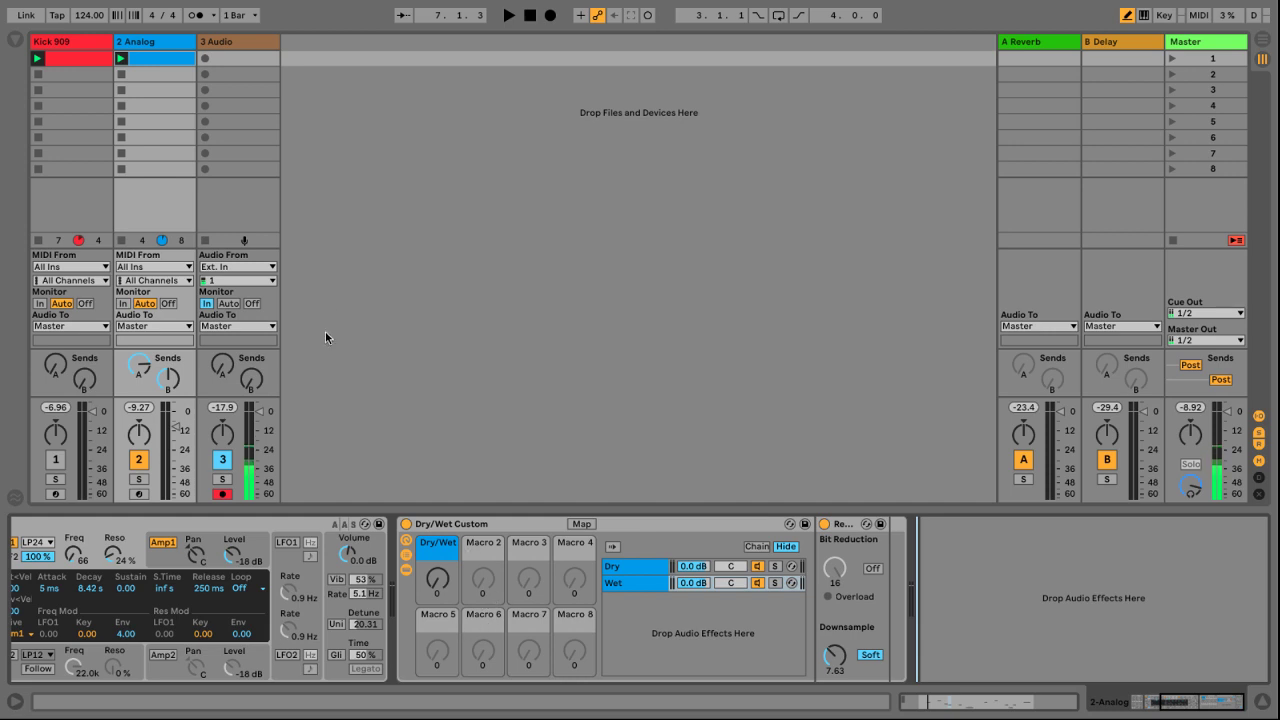
Play the Analog clip while sweeping the Dry/Wet macro, ending with the macro at 25 and the LP24 filter frequency at 211
click(122, 60)
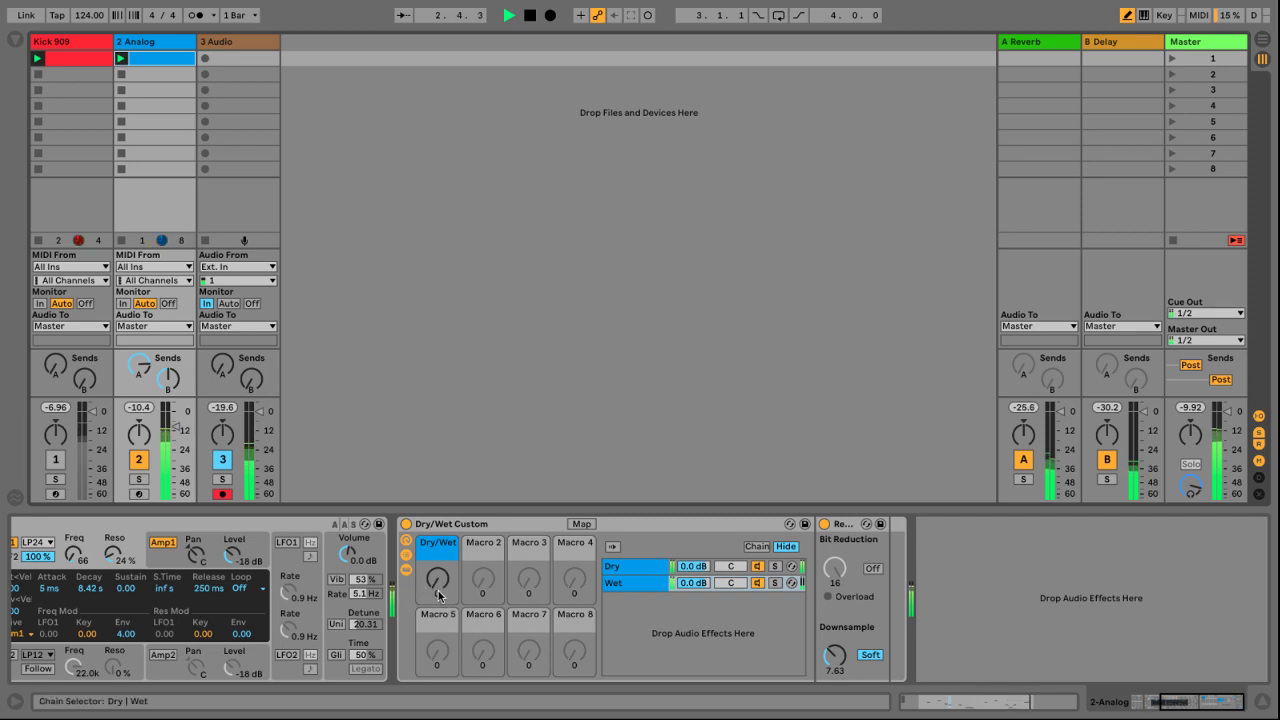
mouse_move(436, 584)
mouse_down()
mouse_move(436, 474)
mouse_move(436, 578)
mouse_move(436, 509)
mouse_move(436, 567)
mouse_up()
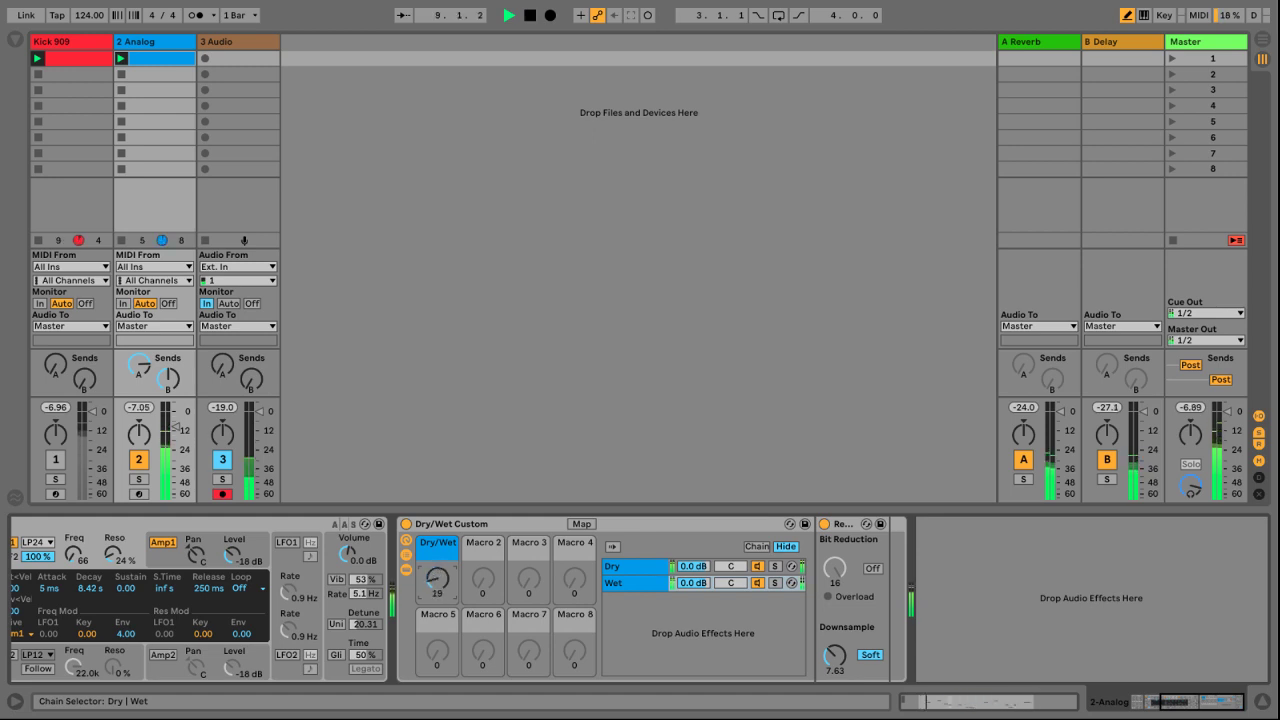
drag(68, 557, 68, 537)
drag(437, 578, 437, 598)
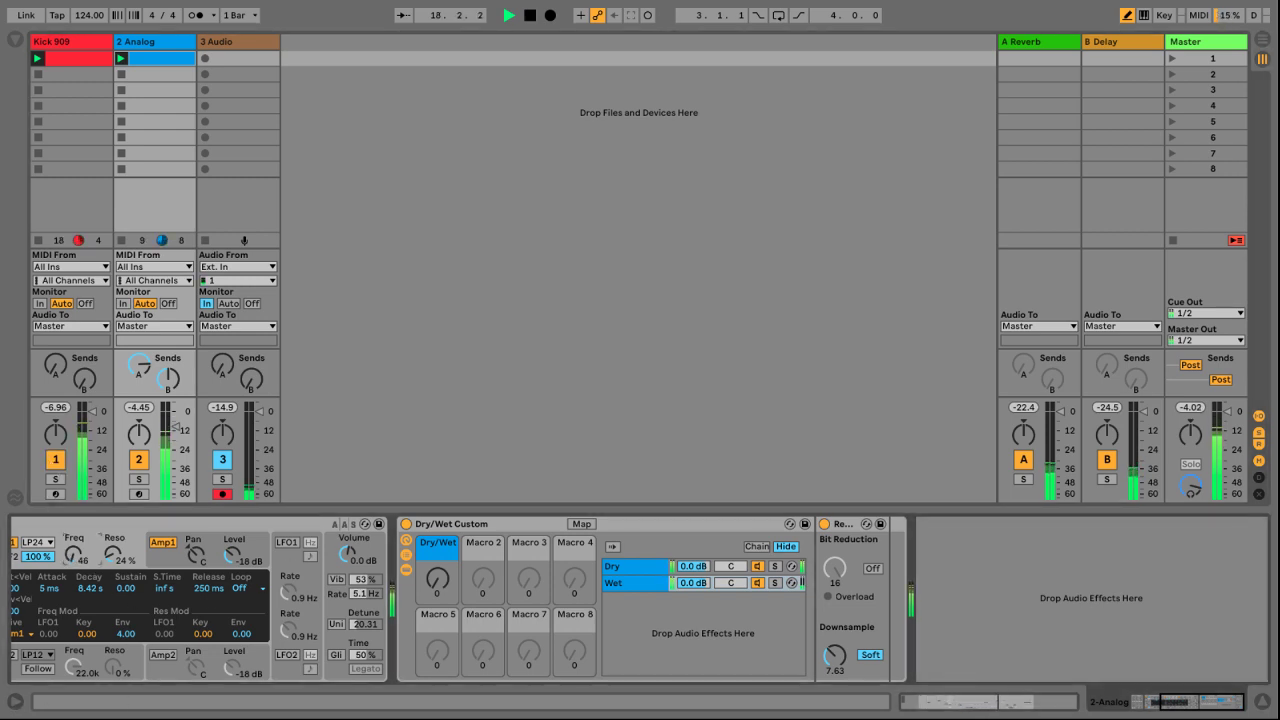
mouse_move(437, 588)
mouse_down()
mouse_move(437, 525)
mouse_move(437, 572)
mouse_up()
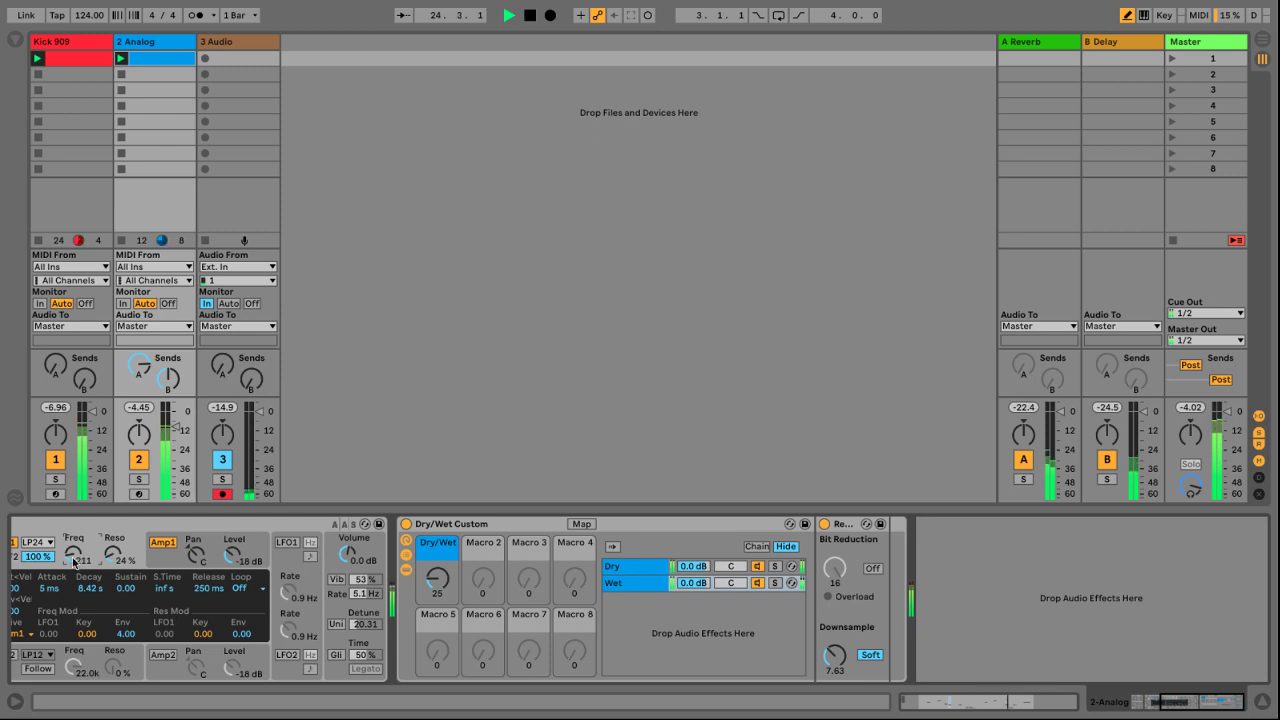
key(space)
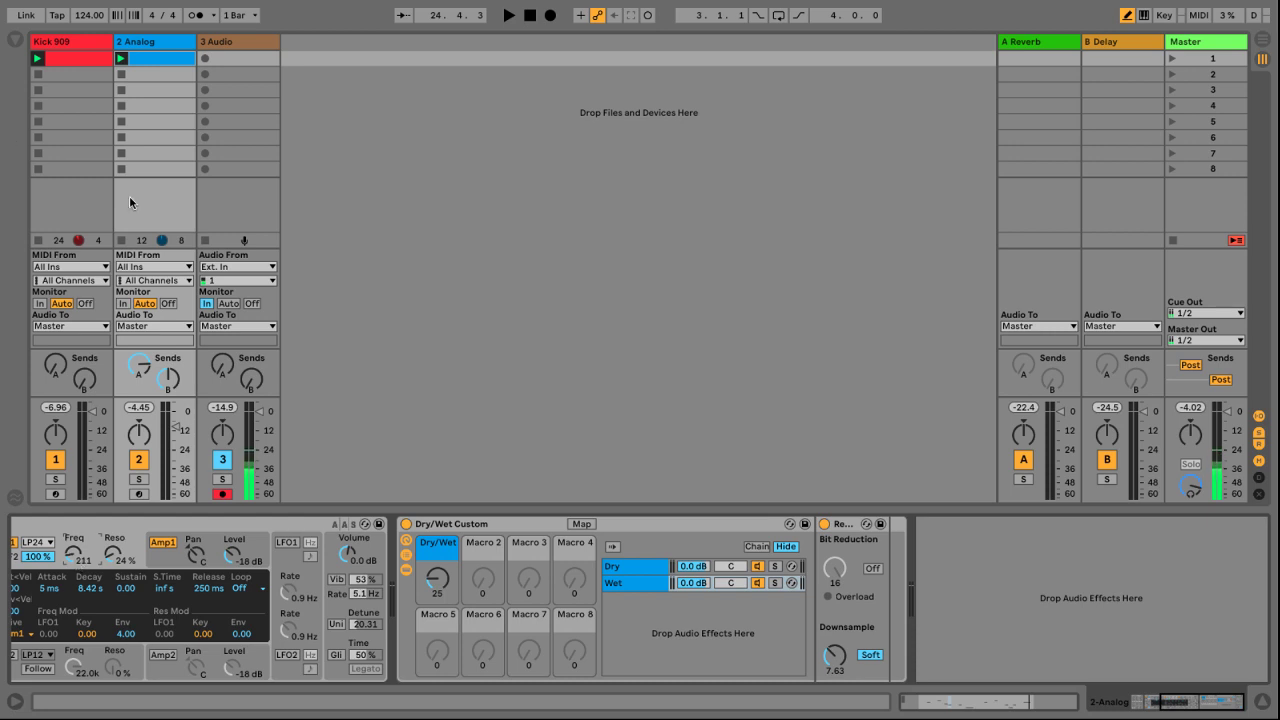
Save the rack in the User Library's Ableton Tools folder as Dry_Wet Custom.adg
click(480, 526)
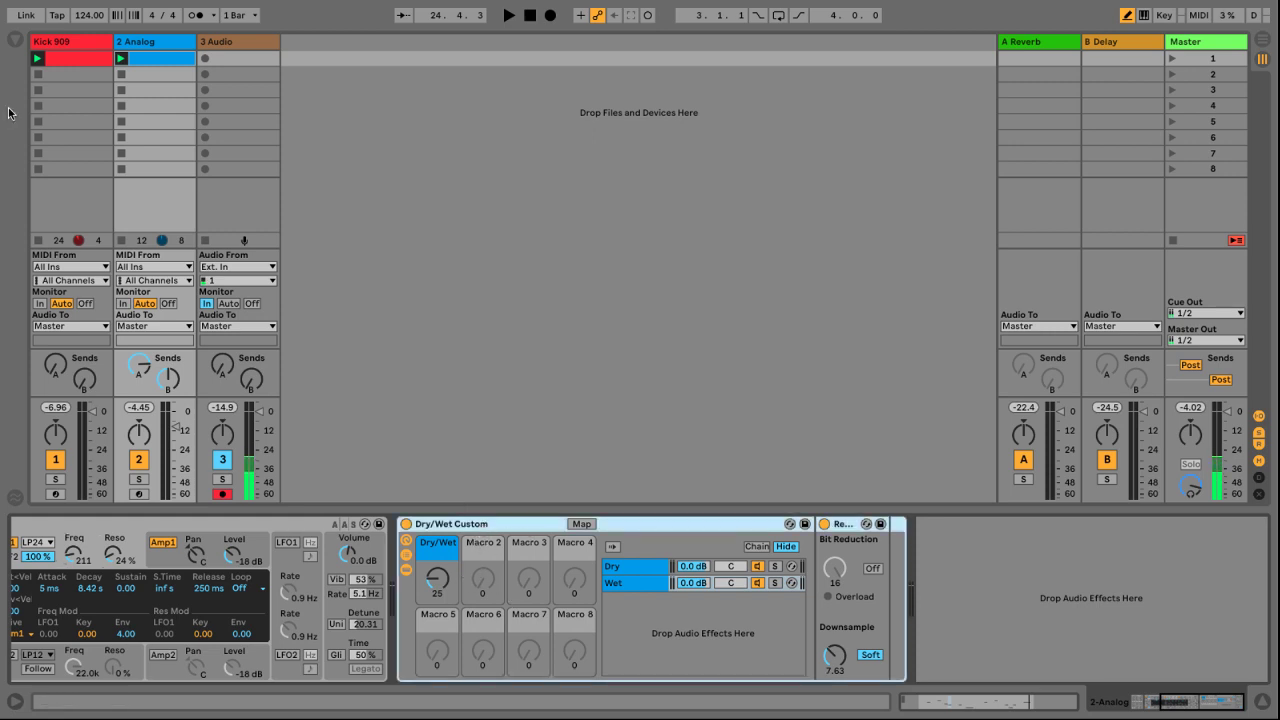
click(19, 43)
scroll(86, 402, down, 1)
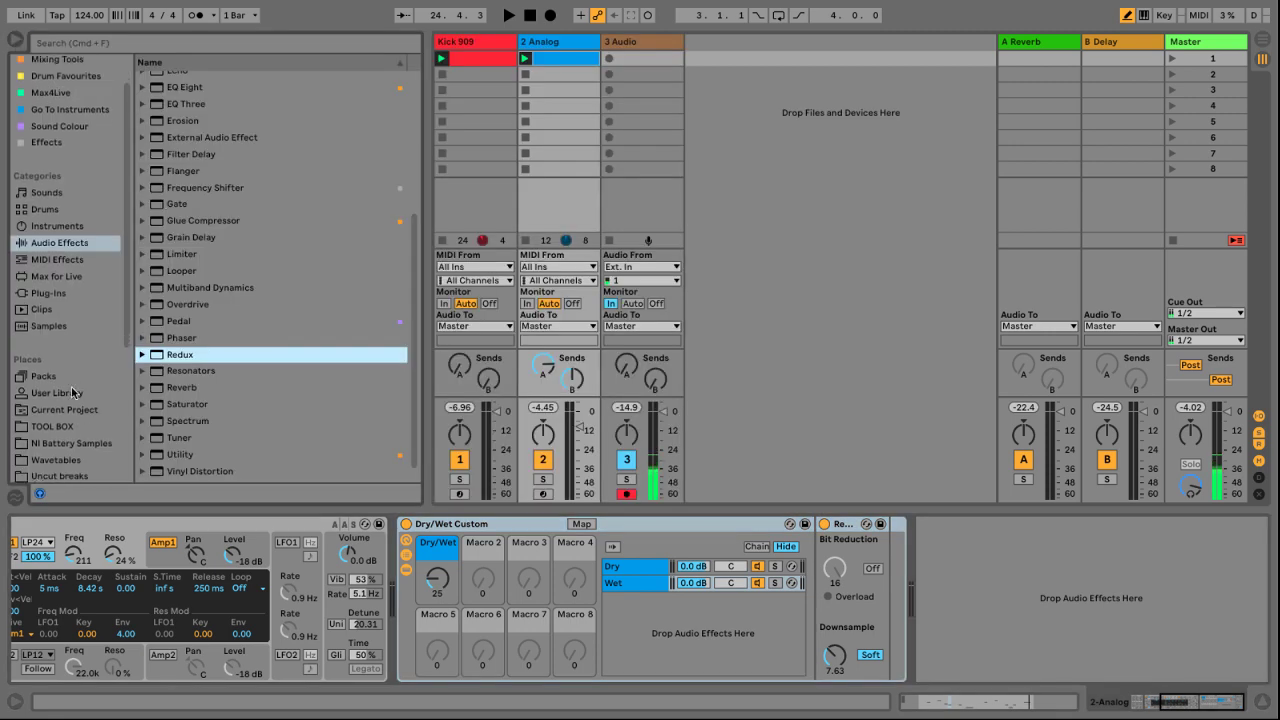
click(58, 393)
scroll(242, 380, down, 1)
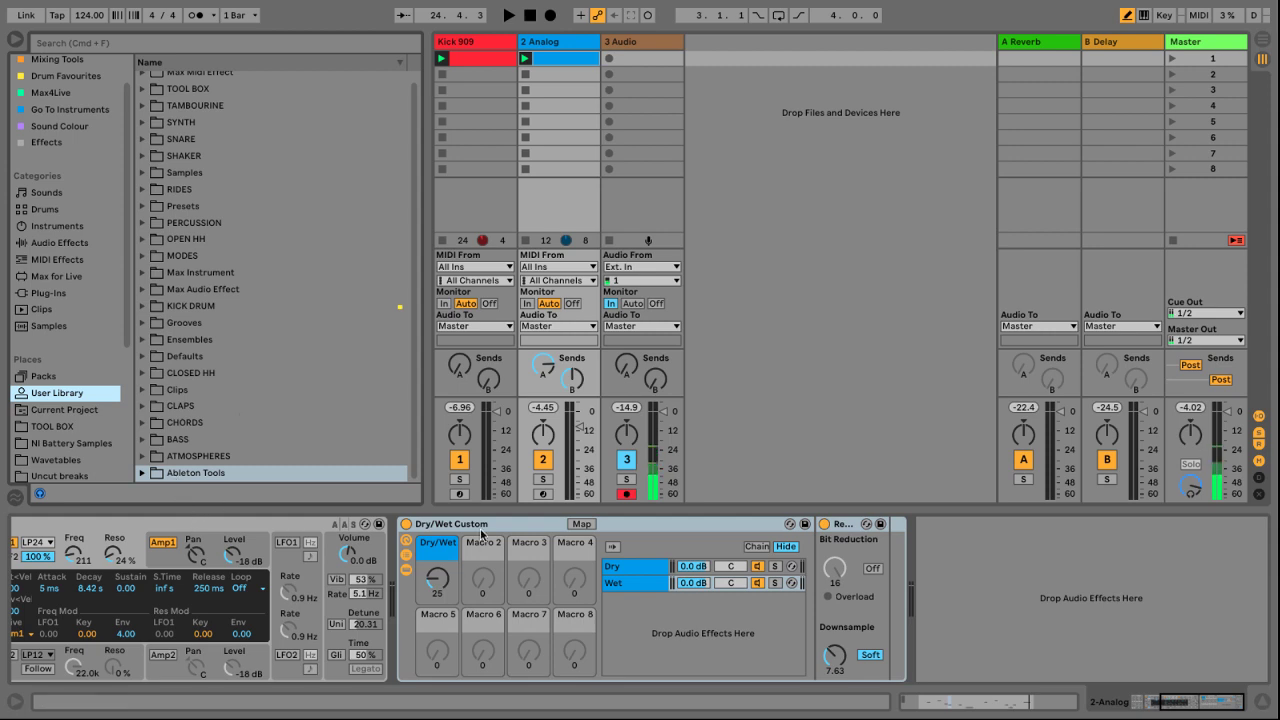
drag(498, 527, 230, 465)
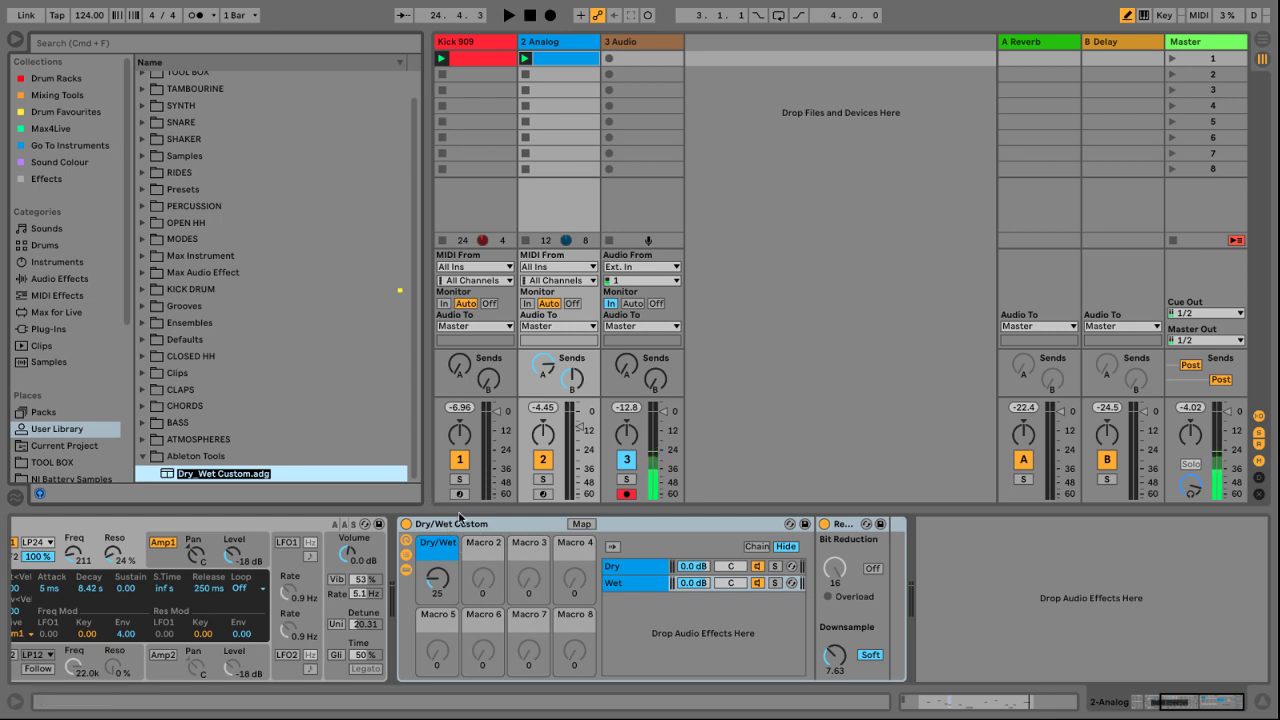
key(Return)
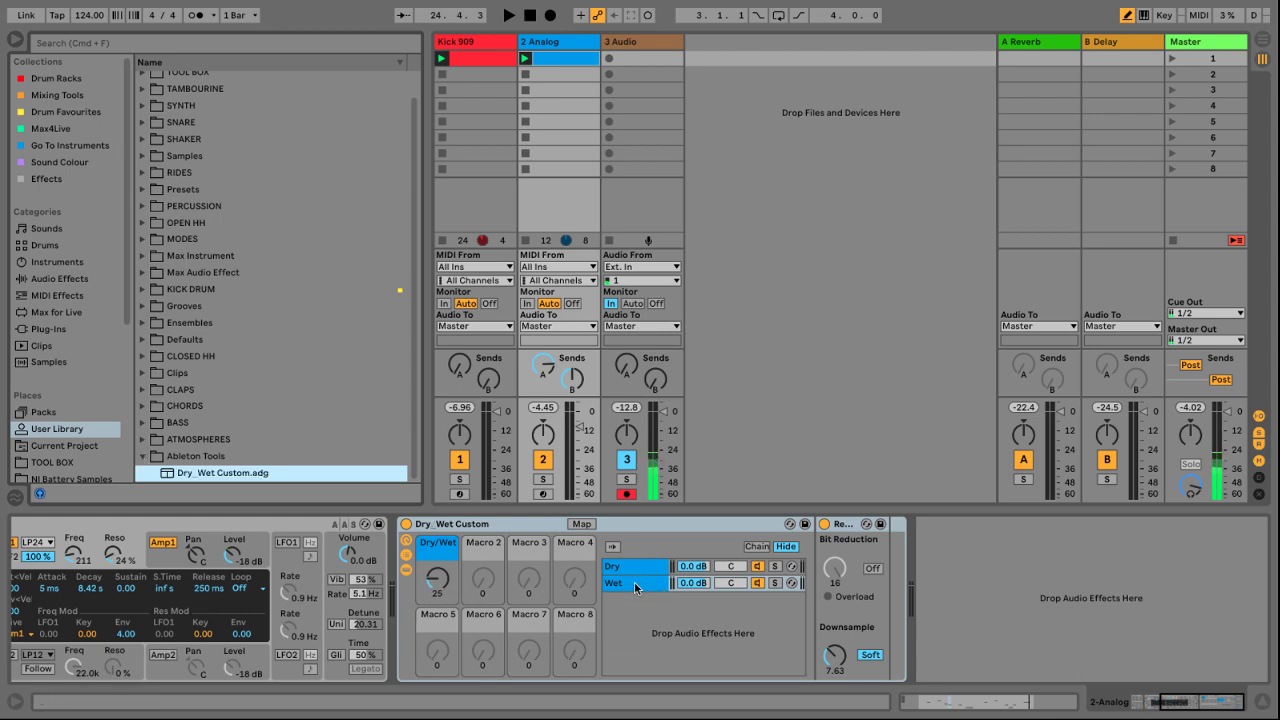
Replace Redux in the rack's Wet chain with the Erosion audio effect
click(844, 525)
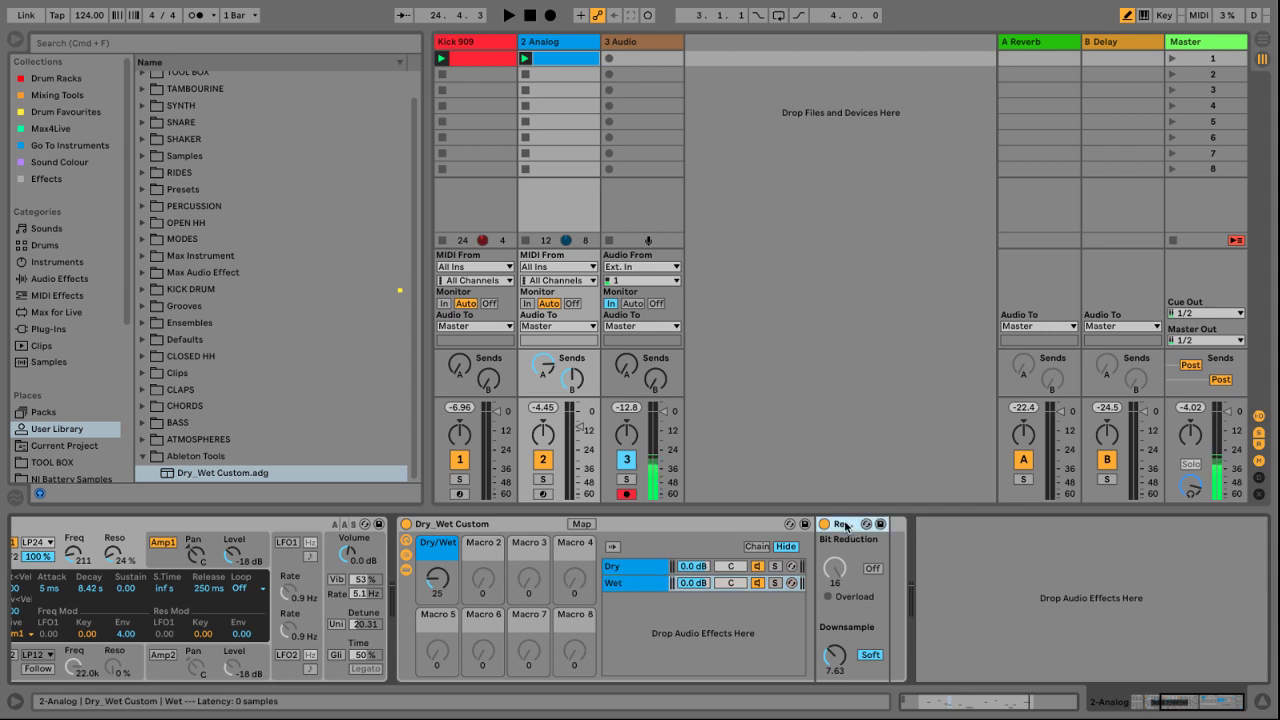
key(Delete)
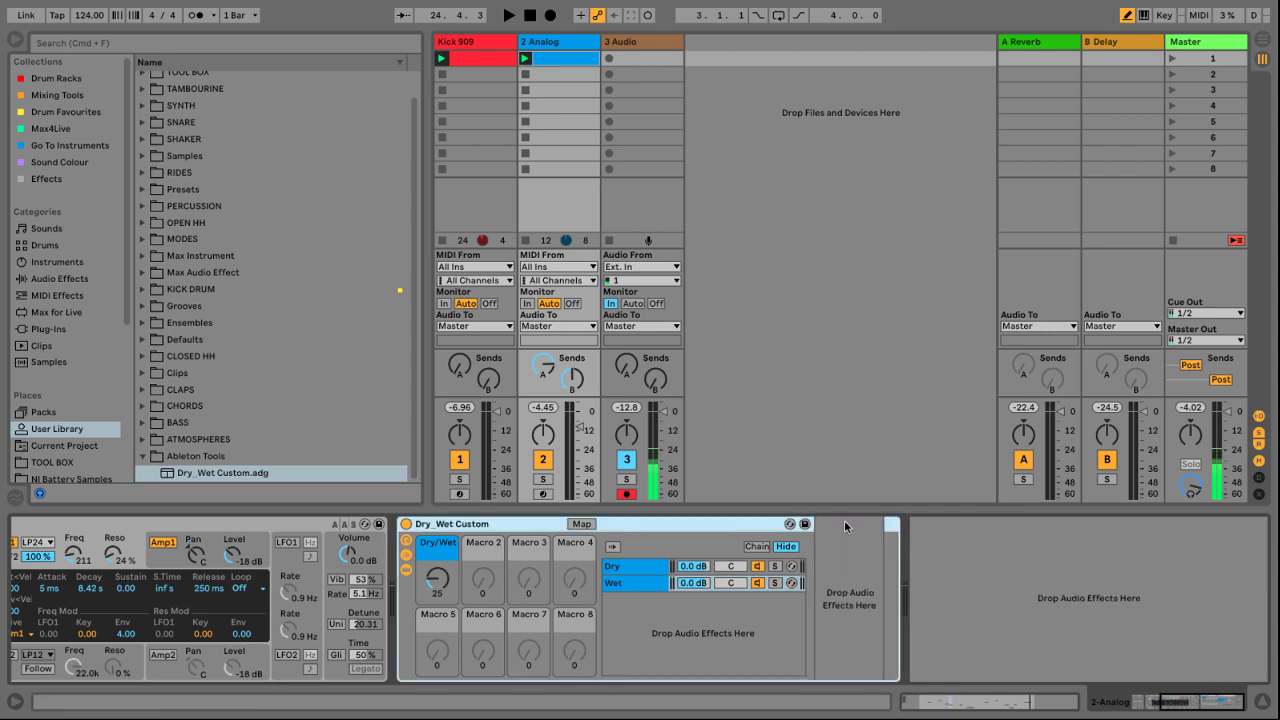
click(143, 457)
click(60, 279)
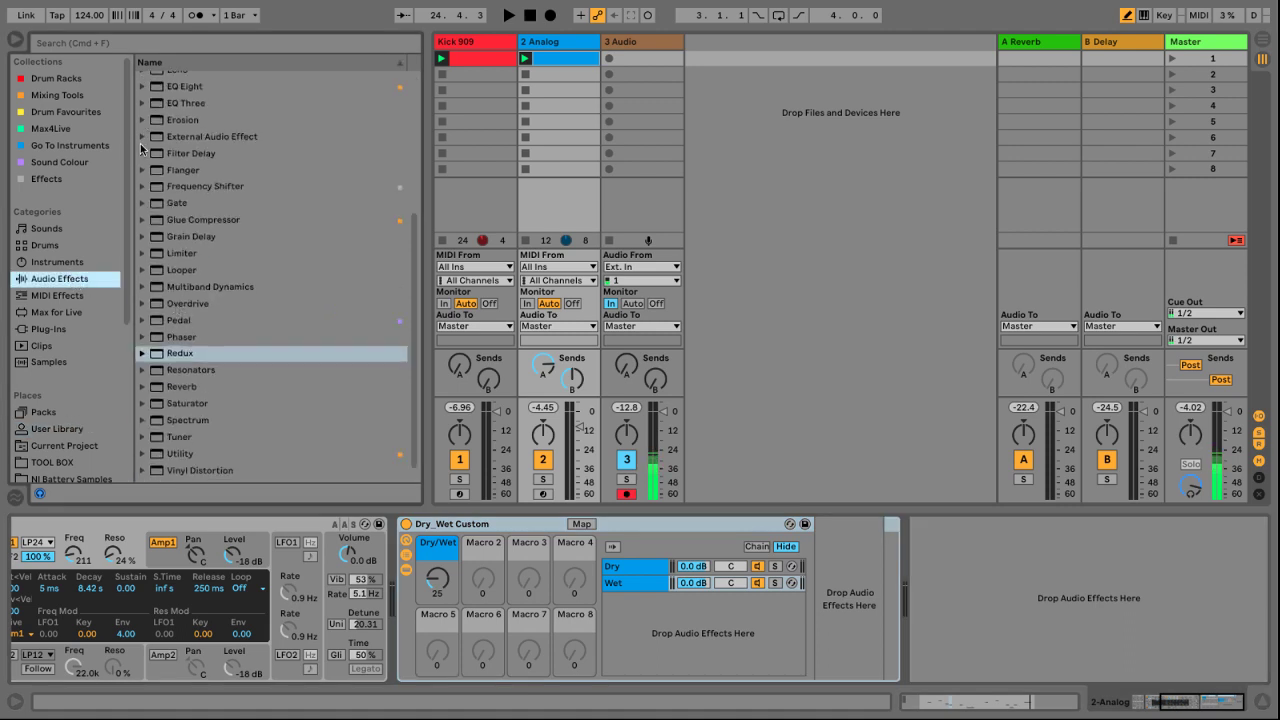
click(172, 121)
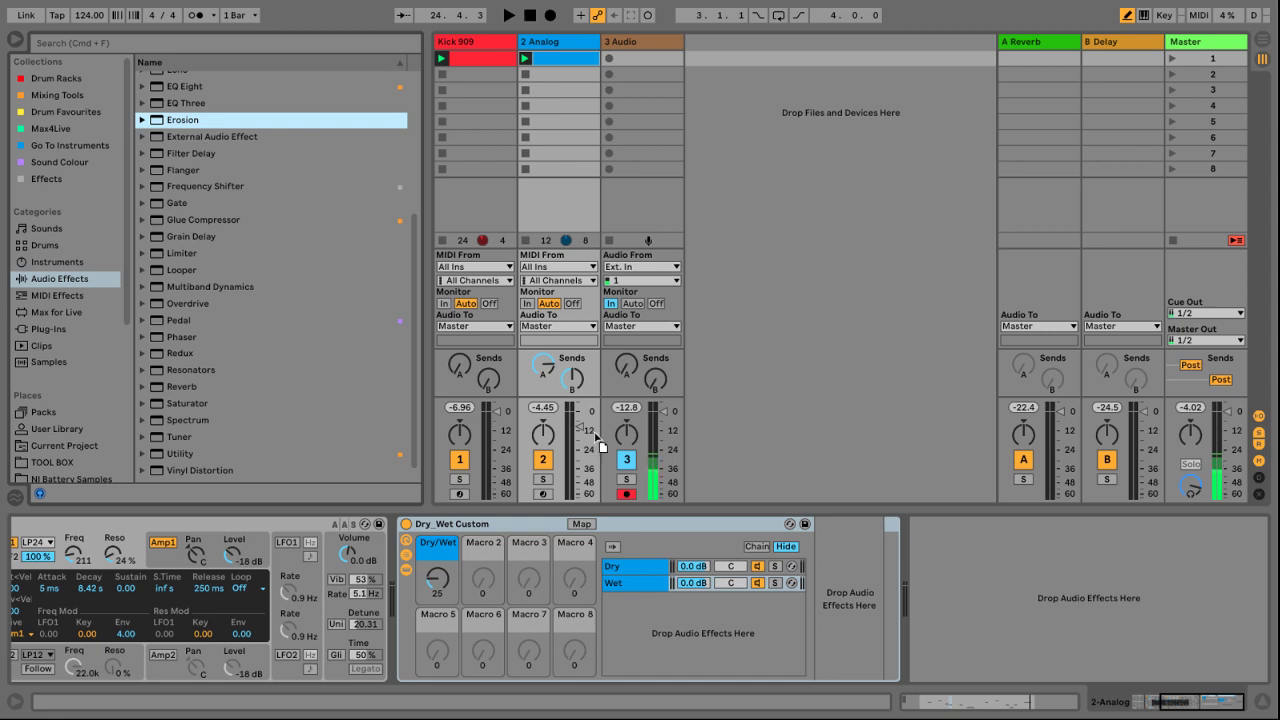
key(Return)
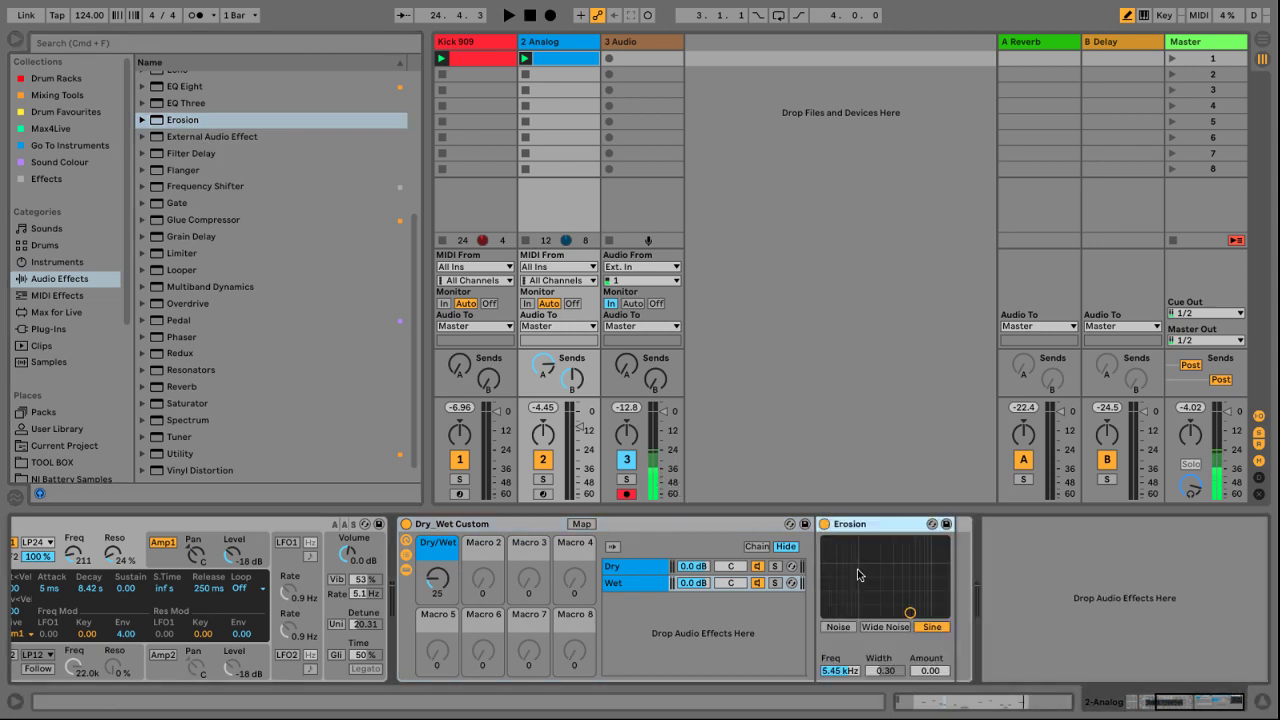
Reset the Dry/Wet macro to 0 and set Erosion to a frequency of 2.58 kHz and an amount of 77.4
click(635, 589)
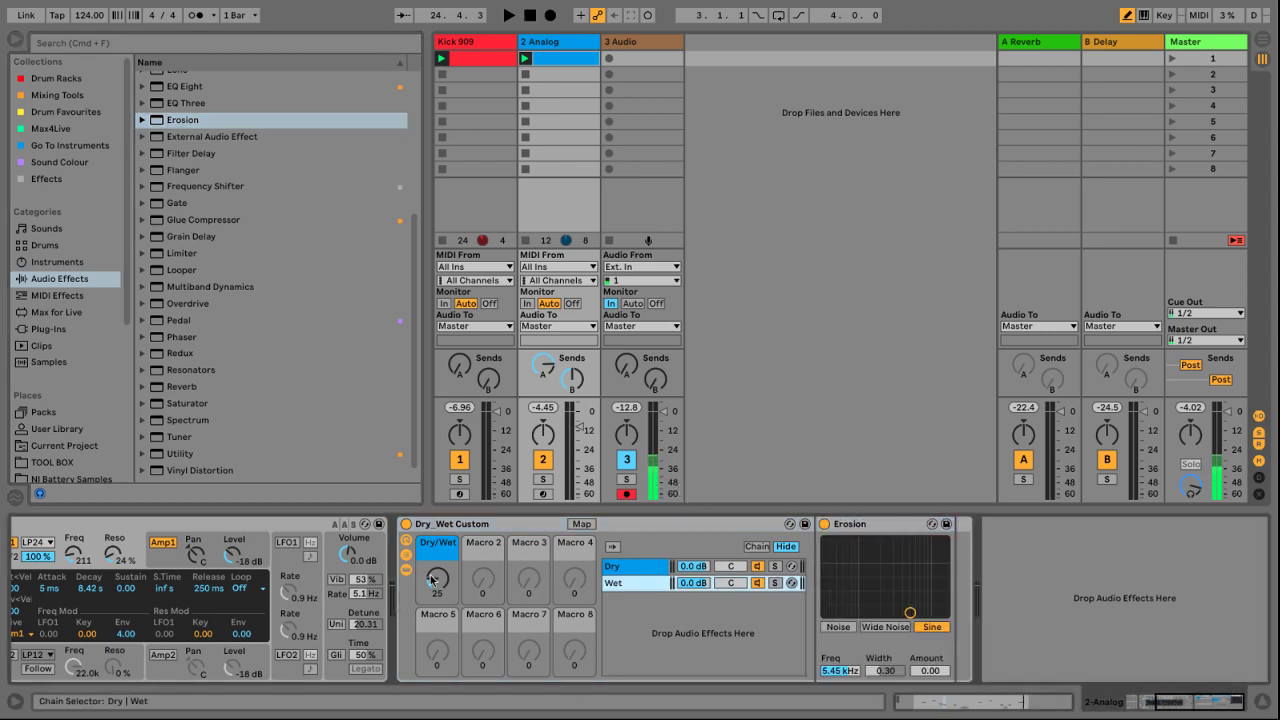
drag(433, 580, 433, 600)
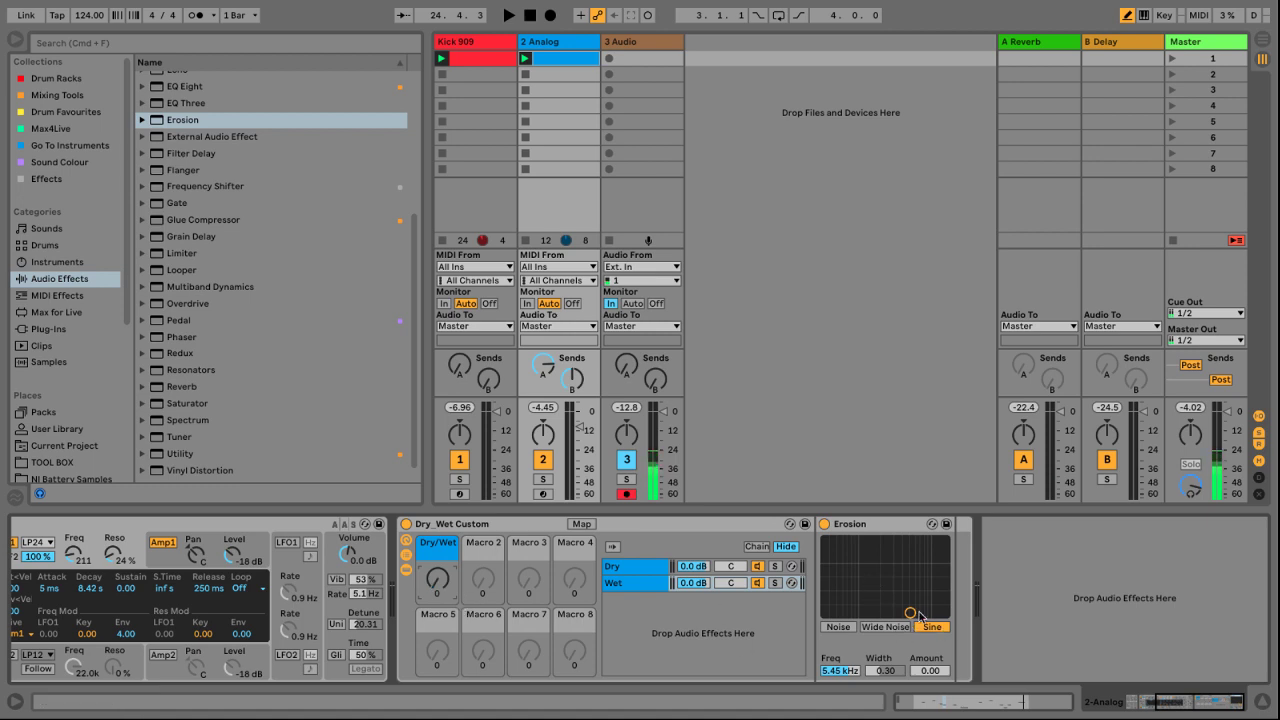
drag(910, 613, 888, 568)
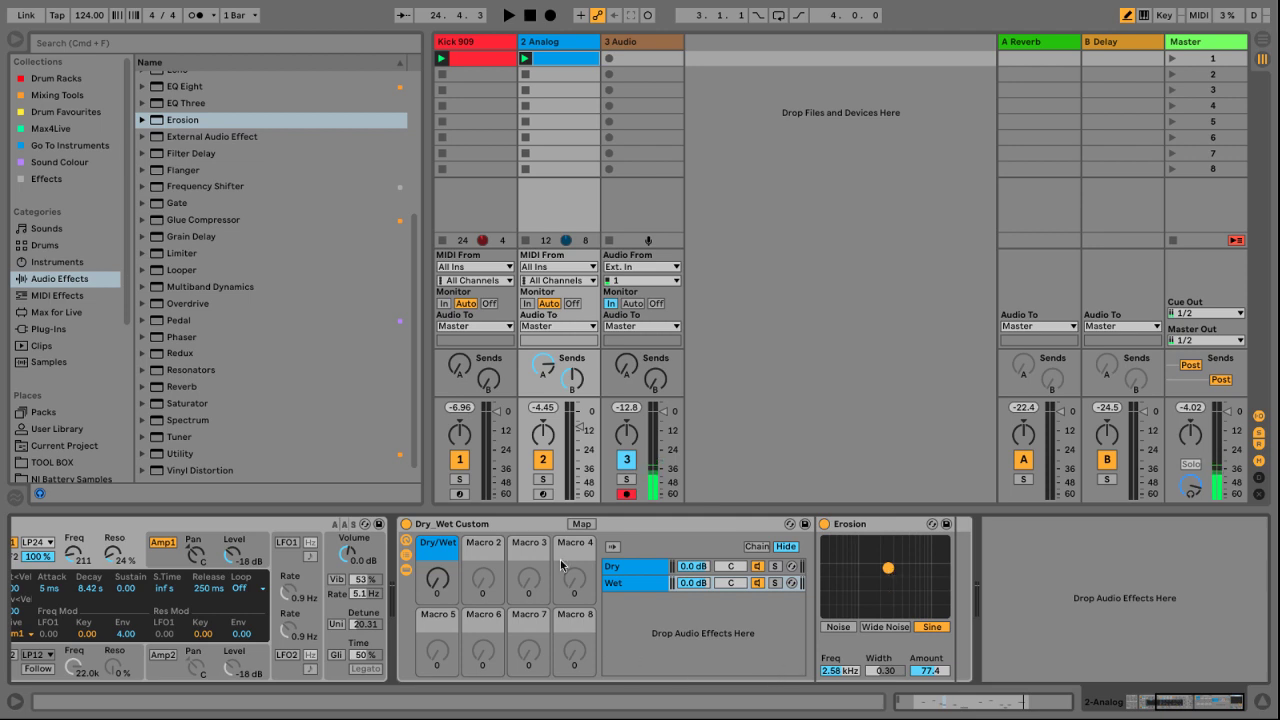
Audition Erosion by sweeping the Dry/Wet macro up to about 100 and down to 7, switching its mode to Wide Noise
key(space)
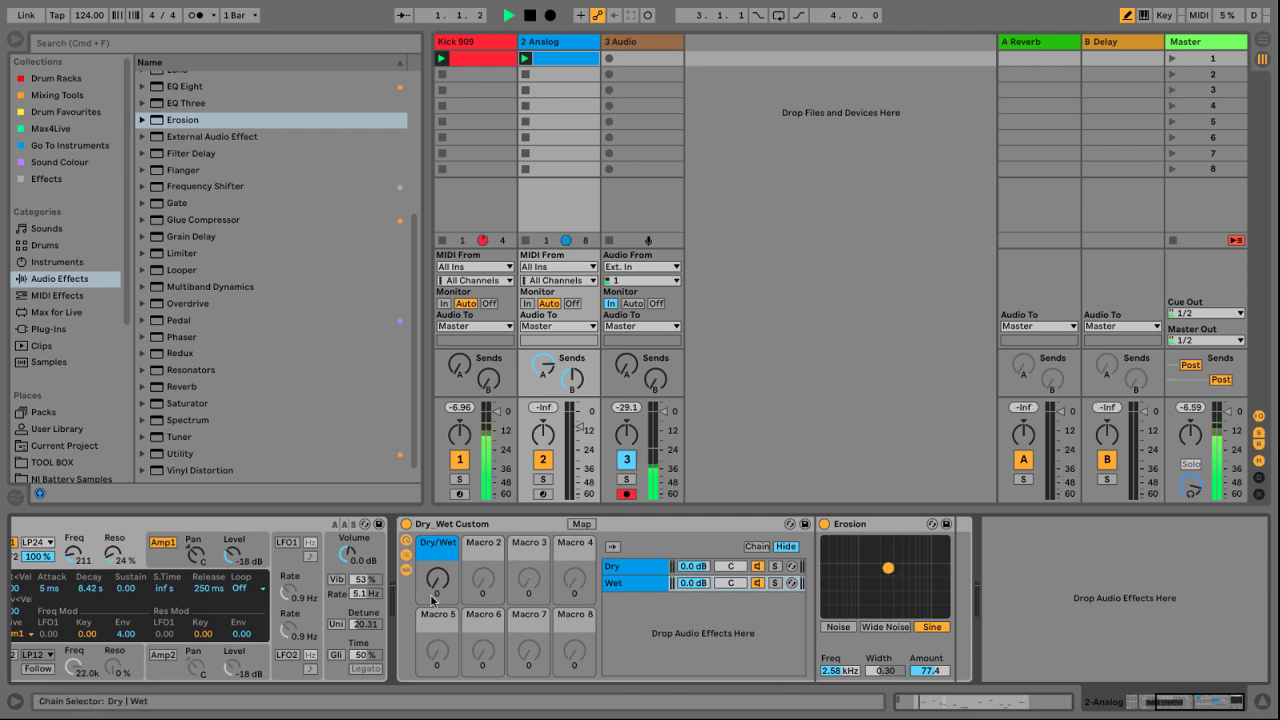
drag(437, 585, 437, 477)
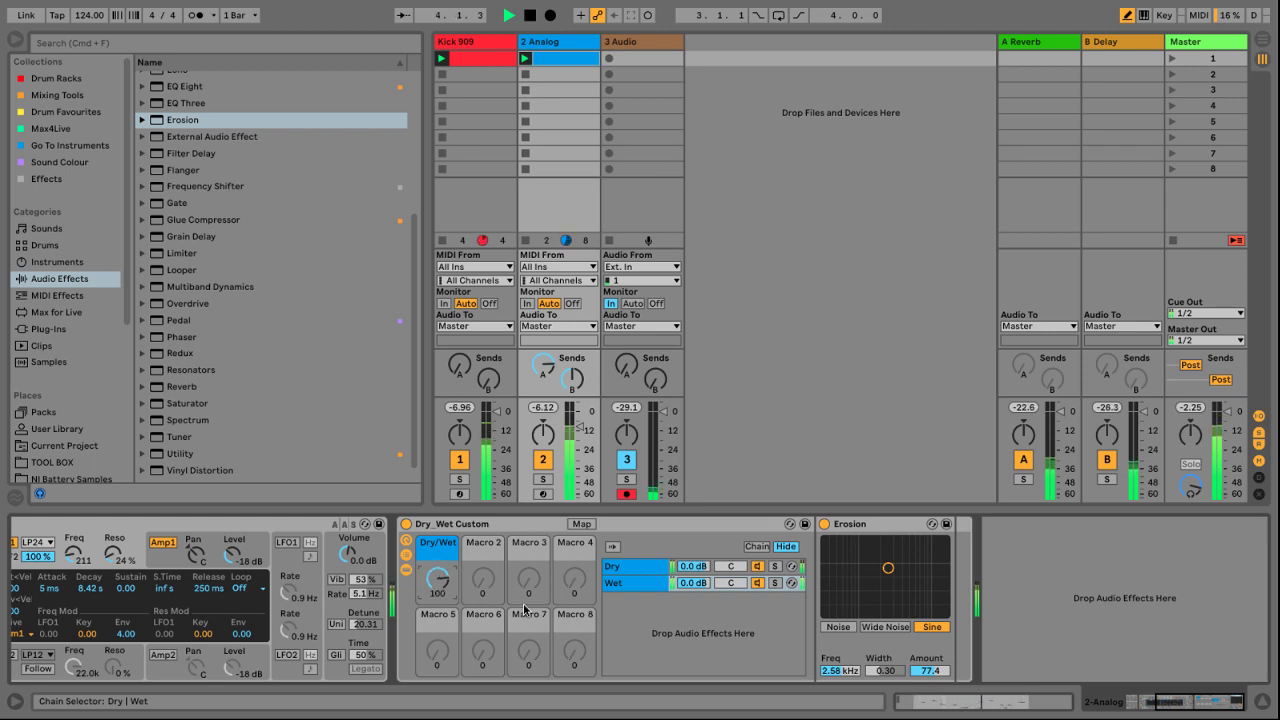
click(885, 628)
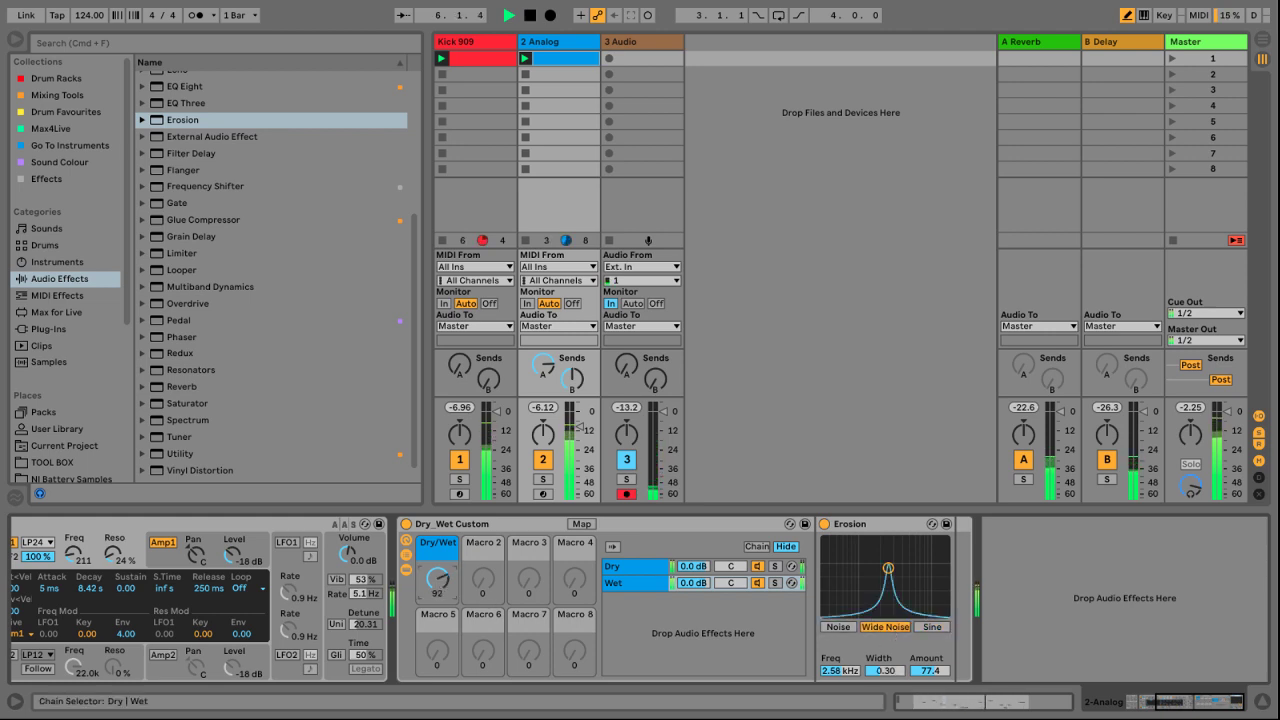
drag(437, 578, 437, 671)
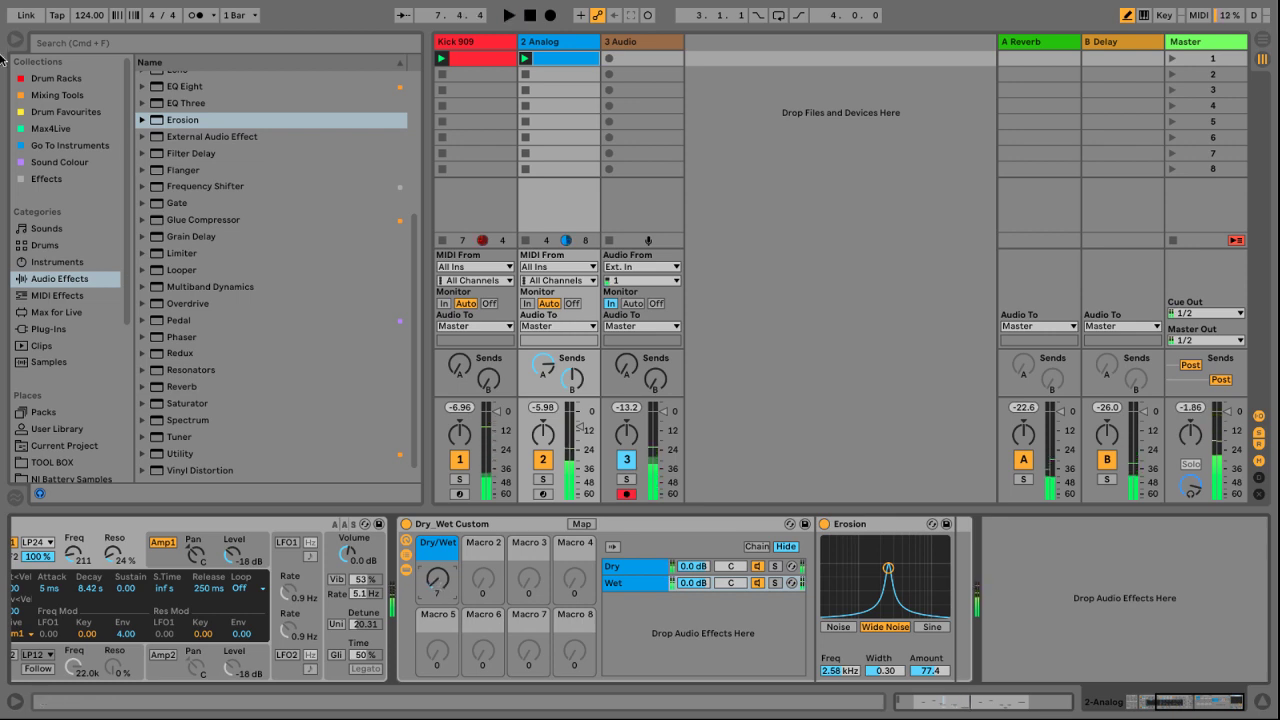
Hide the browser and select the rack's Wet chain
click(15, 40)
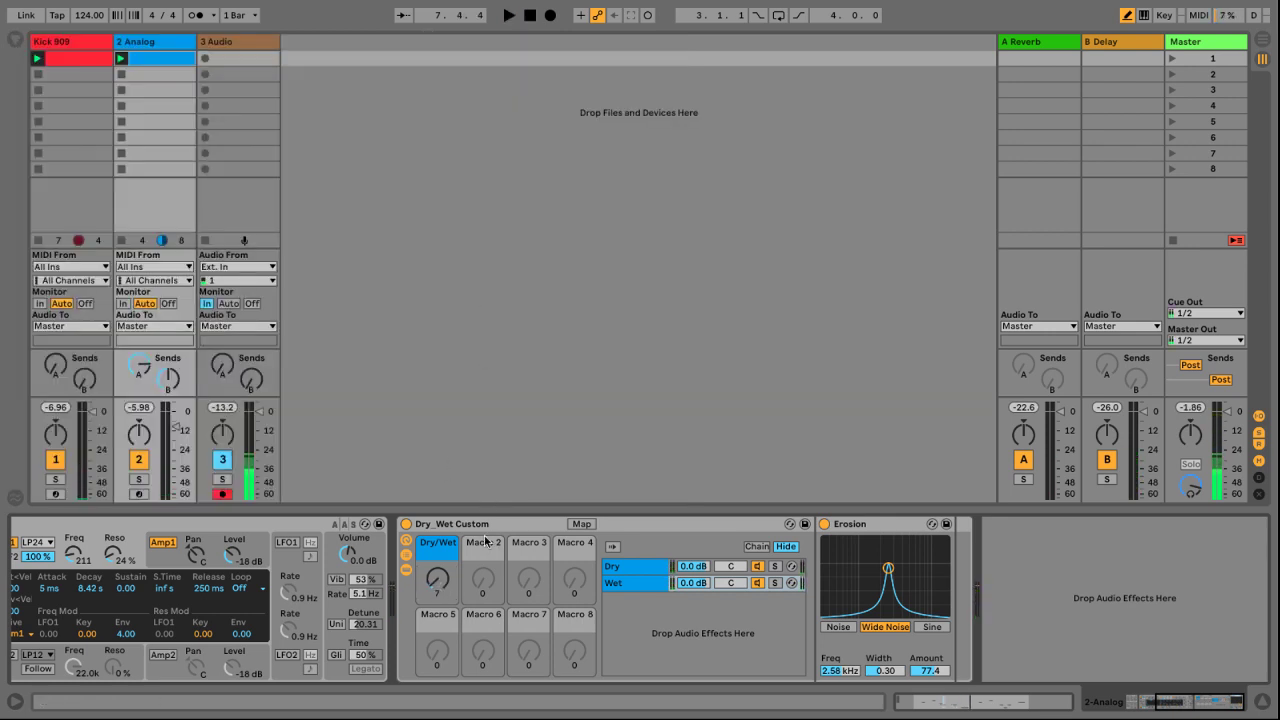
click(638, 587)
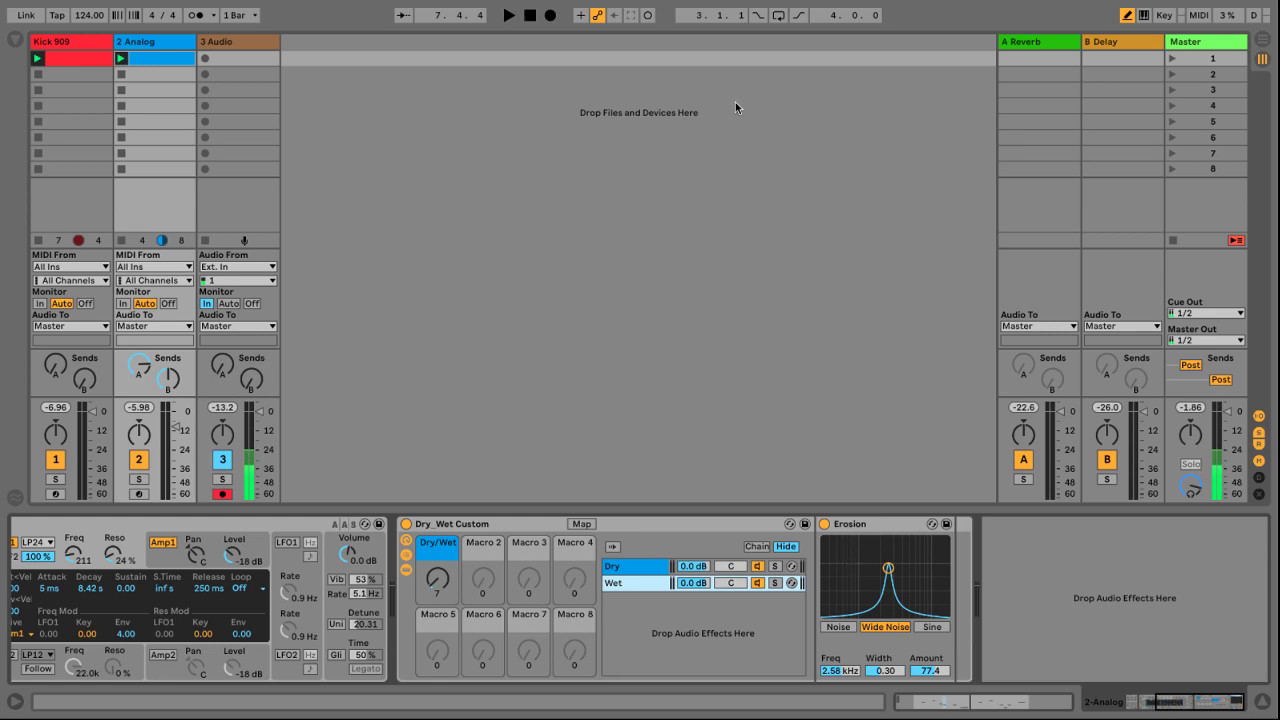
mouse_move(815, 4)
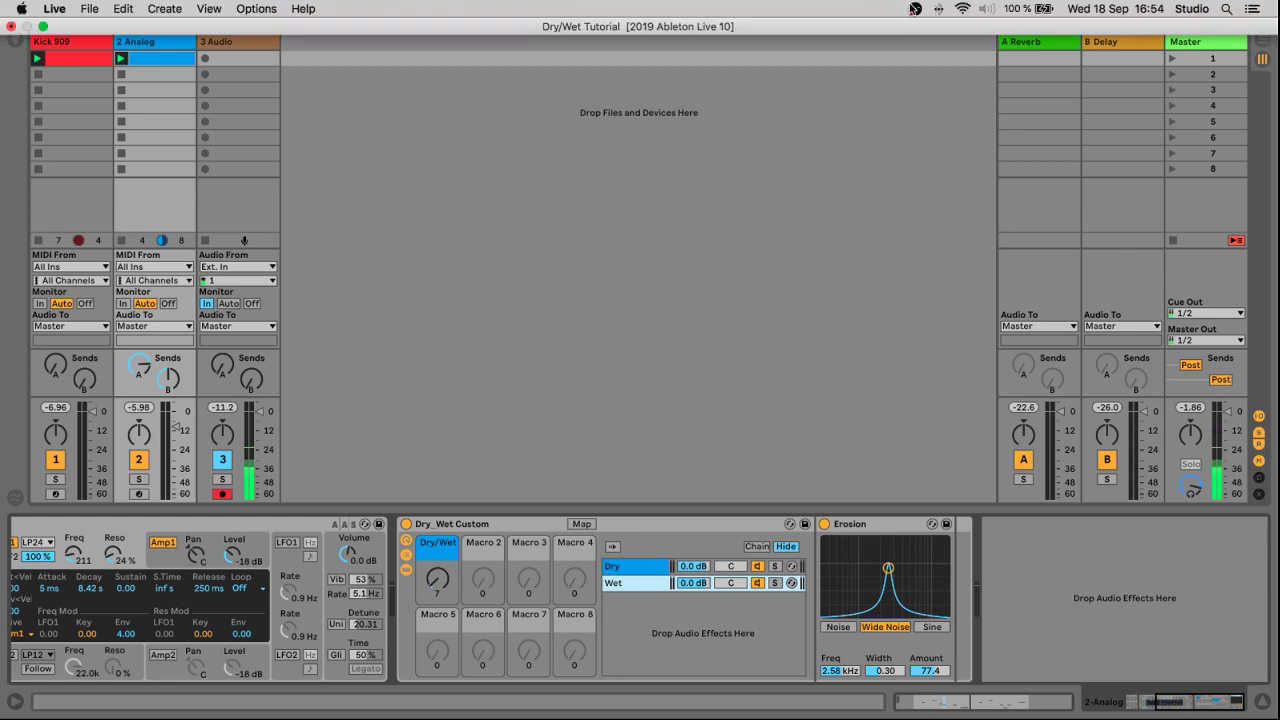